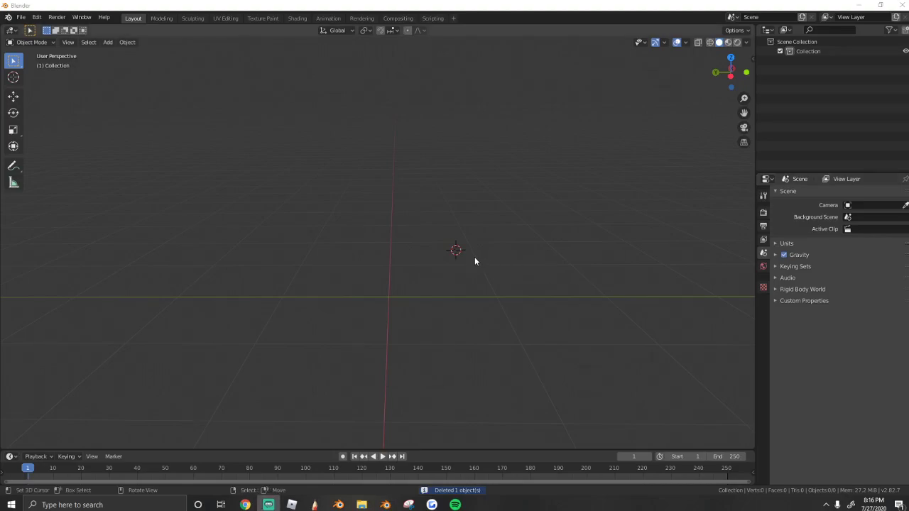
# Add a cylinder mesh to the empty scene and clear its location so it sits at the world origin.
pyautogui.moveTo(434, 263)
pyautogui.mouseDown(button='middle')
pyautogui.moveTo(416, 268)
pyautogui.moveTo(438, 277)
pyautogui.moveTo(495, 258)
pyautogui.moveTo(431, 268)
pyautogui.mouseUp(button='middle')
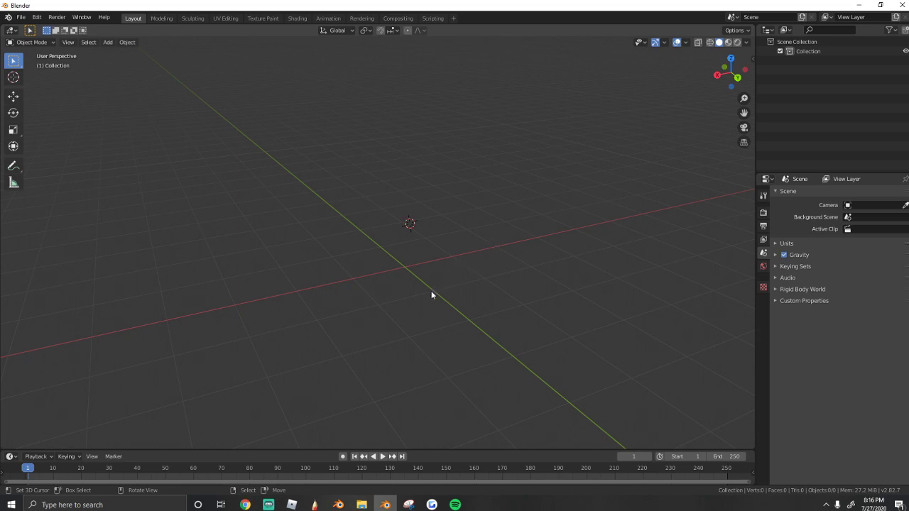
pyautogui.moveTo(431, 294); pyautogui.dragTo(413, 279, button='middle')
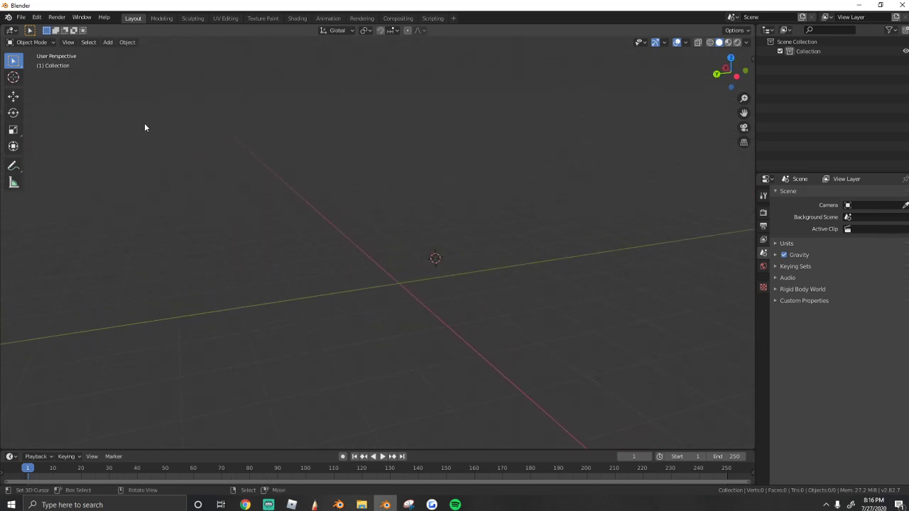
pyautogui.moveTo(422, 221); pyautogui.dragTo(436, 275, button='middle')
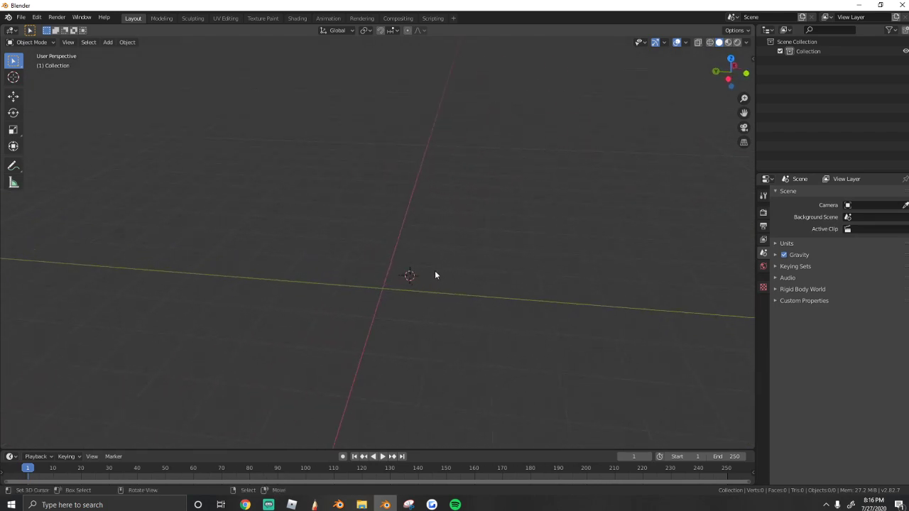
pyautogui.press('x')
pyautogui.click(358, 261)
pyautogui.click(107, 43)
pyautogui.moveTo(125, 53)
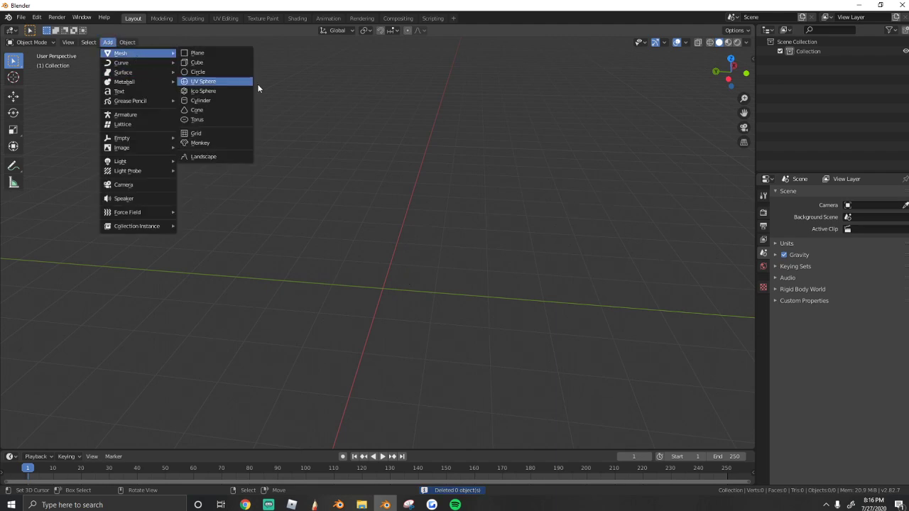
pyautogui.click(201, 100)
pyautogui.hotkey('alt', 'g')
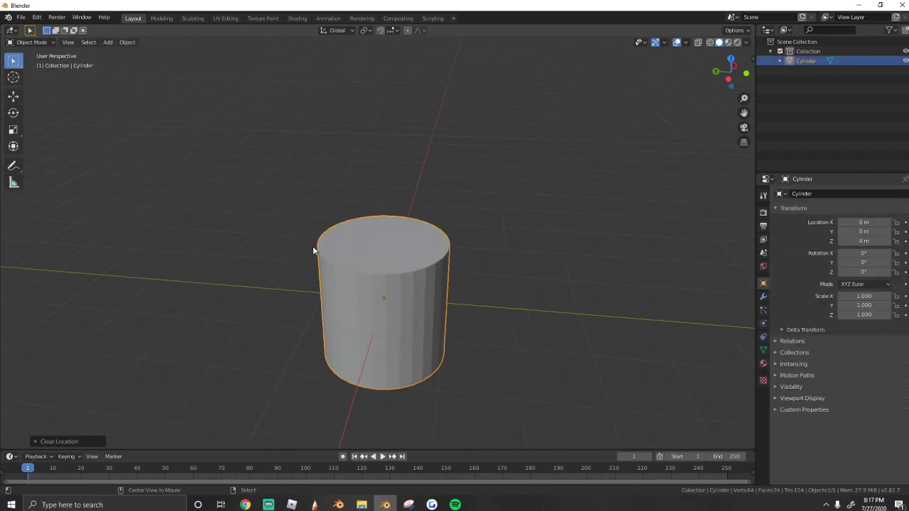
# Switch to the browser and examine the black top hat with a white band in the image search results.
pyautogui.click(244, 505)
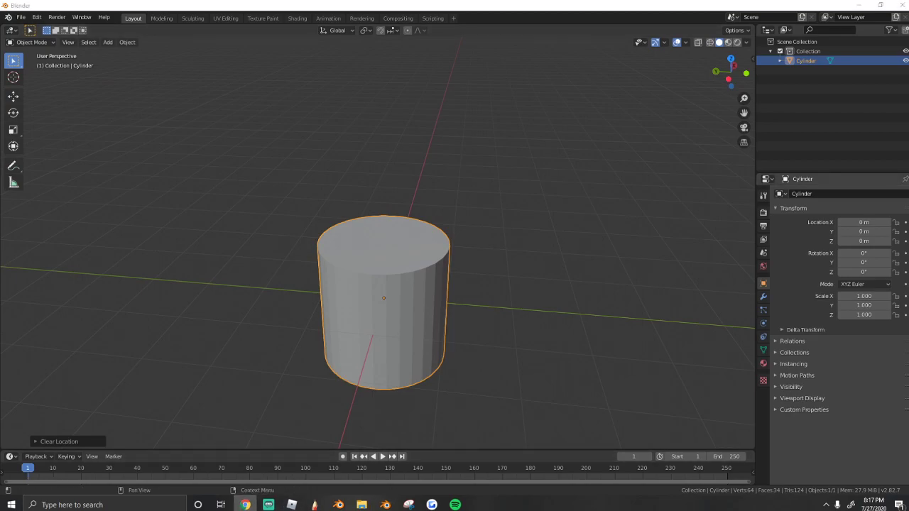
pyautogui.scroll(-3, 589, 355)
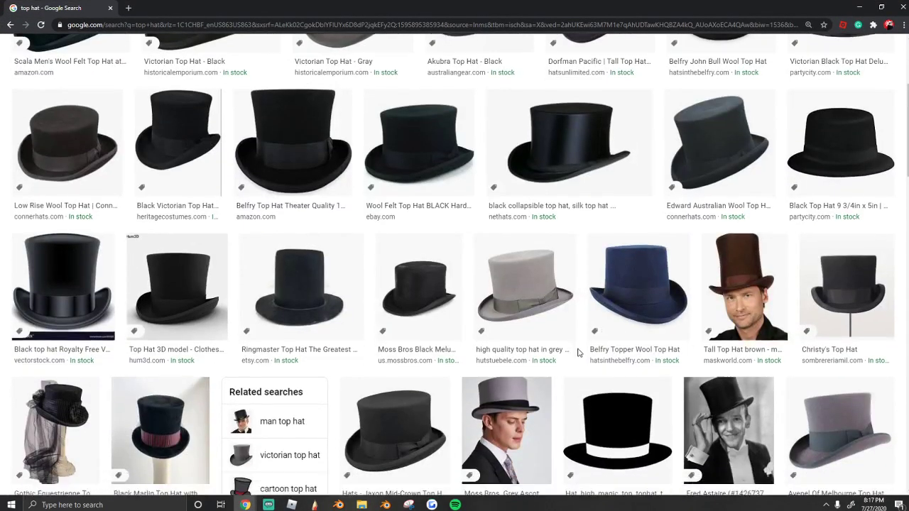
pyautogui.scroll(-2, 578, 353)
pyautogui.click(618, 305)
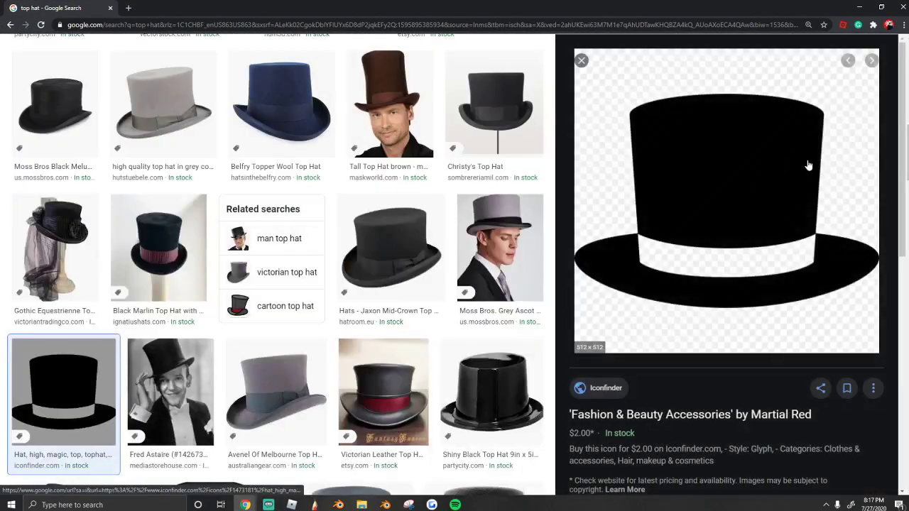
pyautogui.click(108, 8)
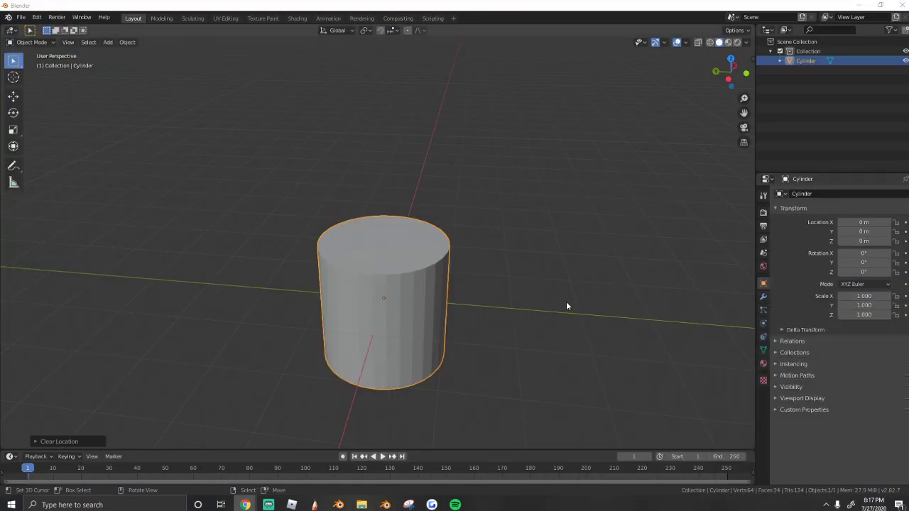
pyautogui.scroll(2, 571, 301)
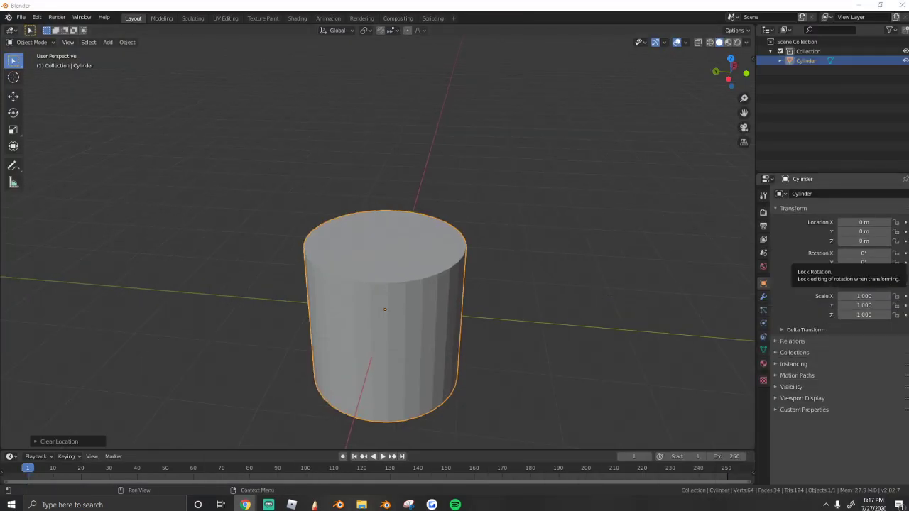
pyautogui.moveTo(908, 20); pyautogui.dragTo(171, 19)
pyautogui.doubleClick(172, 22)
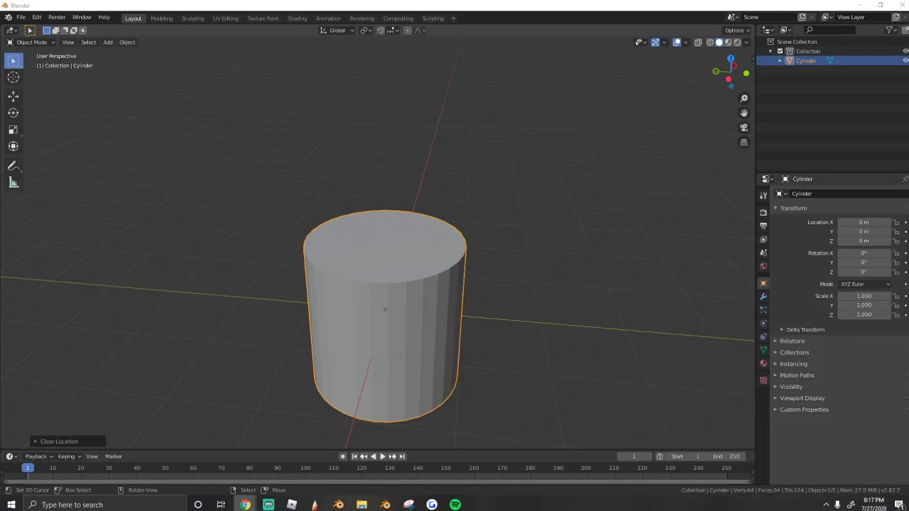
pyautogui.click(694, 242)
# Enter Edit Mode on the cylinder and select only its top face.
pyautogui.scroll(-1, 426, 266)
pyautogui.moveTo(346, 279); pyautogui.dragTo(375, 257, button='middle')
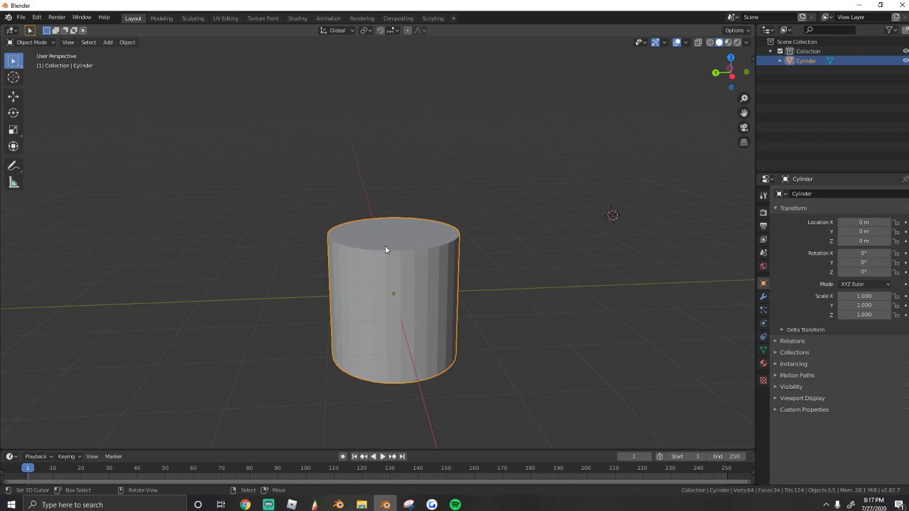
pyautogui.press('Tab')
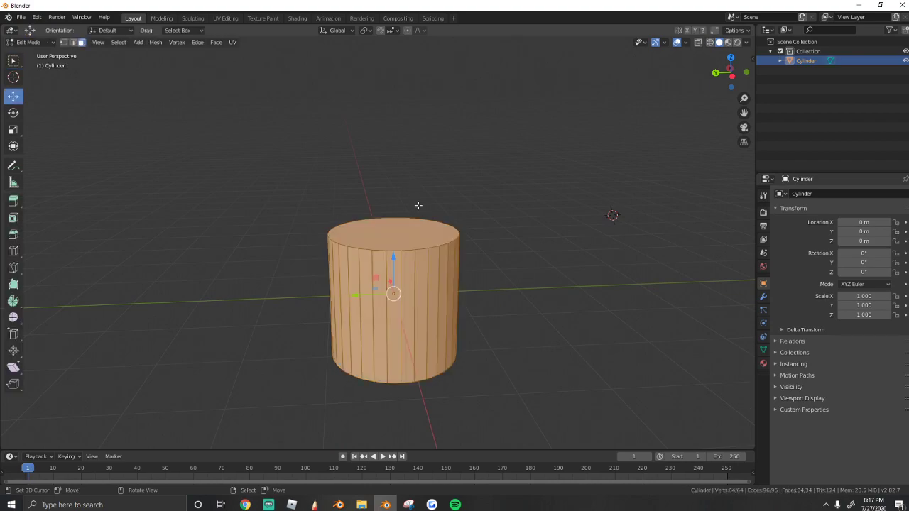
pyautogui.click(397, 221)
pyautogui.click(386, 224)
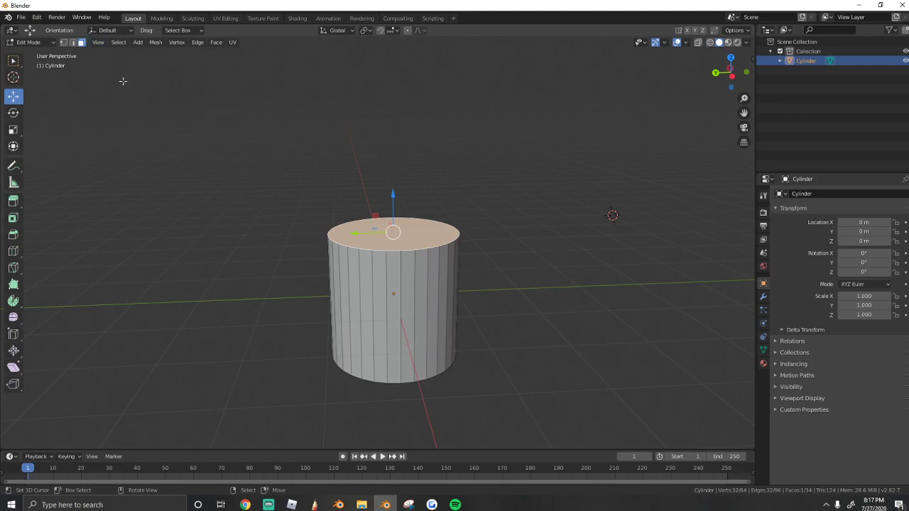
# Try face selection by picking several individual side faces of the cylinder.
pyautogui.scroll(2, 309, 184)
pyautogui.moveTo(406, 247)
pyautogui.mouseDown(button='middle')
pyautogui.moveTo(385, 210)
pyautogui.moveTo(397, 262)
pyautogui.moveTo(418, 234)
pyautogui.mouseUp(button='middle')
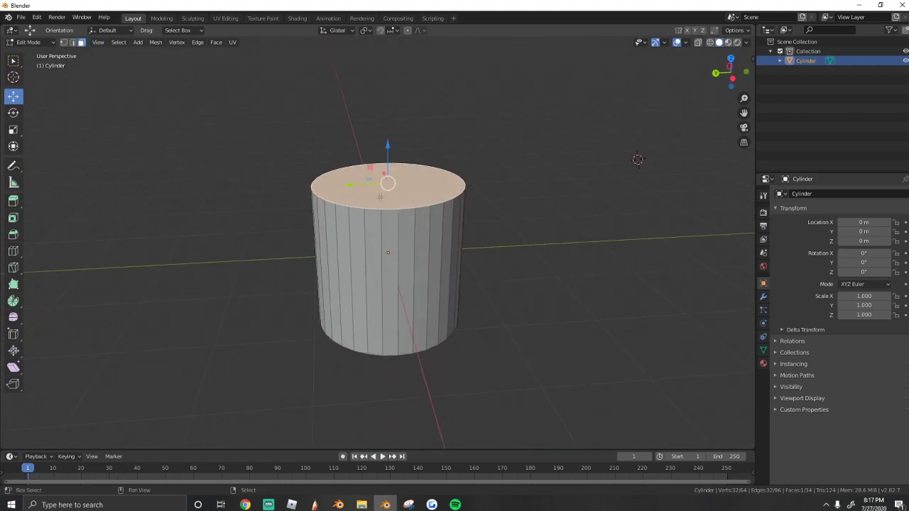
pyautogui.scroll(1, 328, 211)
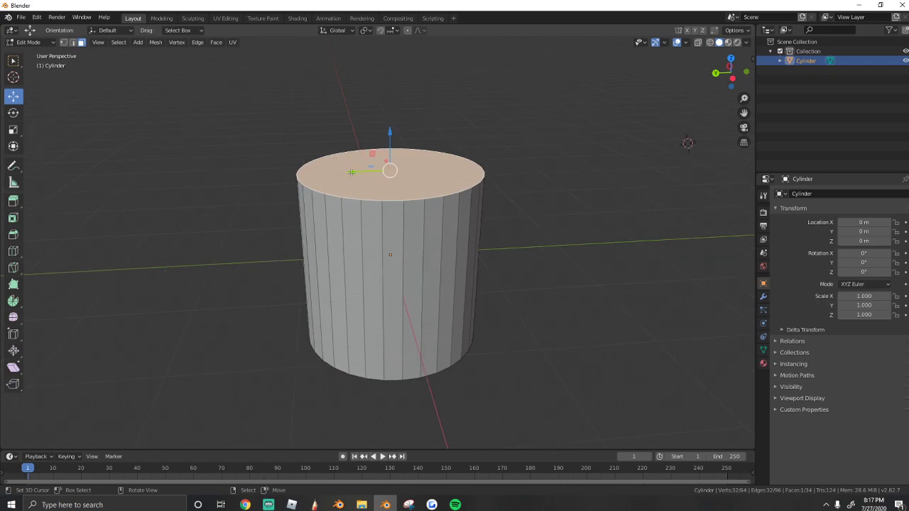
pyautogui.click(371, 248)
pyautogui.click(433, 242)
pyautogui.click(378, 255)
pyautogui.click(414, 256)
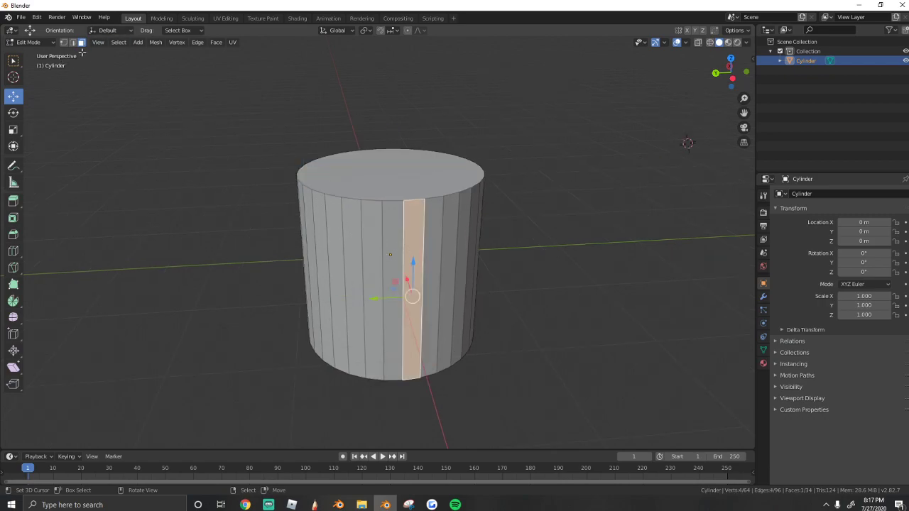
pyautogui.rightClick(372, 254)
pyautogui.rightClick(312, 248)
pyautogui.rightClick(431, 242)
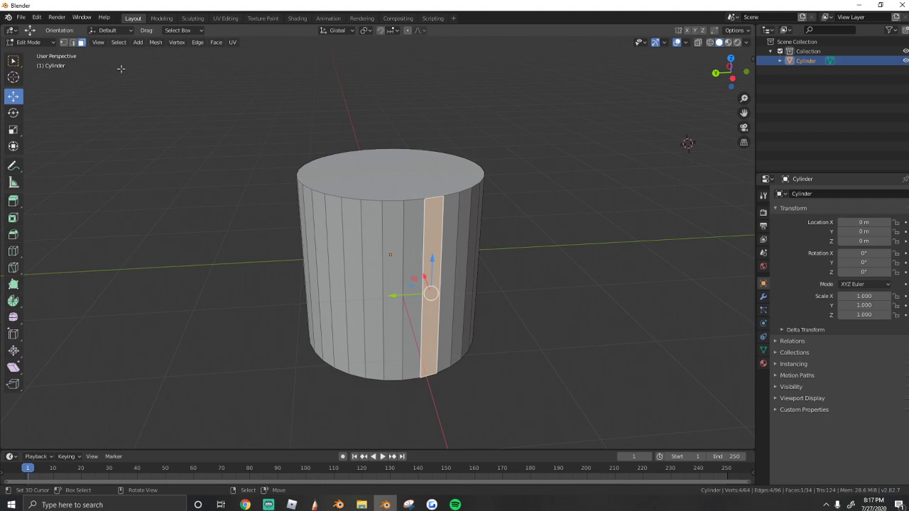
# Switch to edge selection and try picking the top rim and several vertical side edges.
pyautogui.click(73, 43)
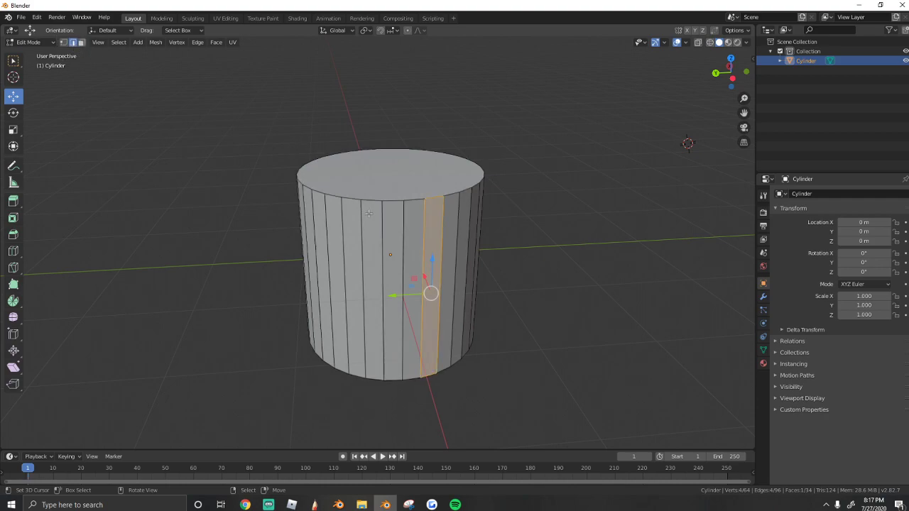
pyautogui.rightClick(370, 201)
pyautogui.keyDown('alt'); pyautogui.rightClick(371, 200); pyautogui.keyUp('alt')
pyautogui.rightClick(384, 228)
pyautogui.rightClick(403, 234)
pyautogui.rightClick(423, 240)
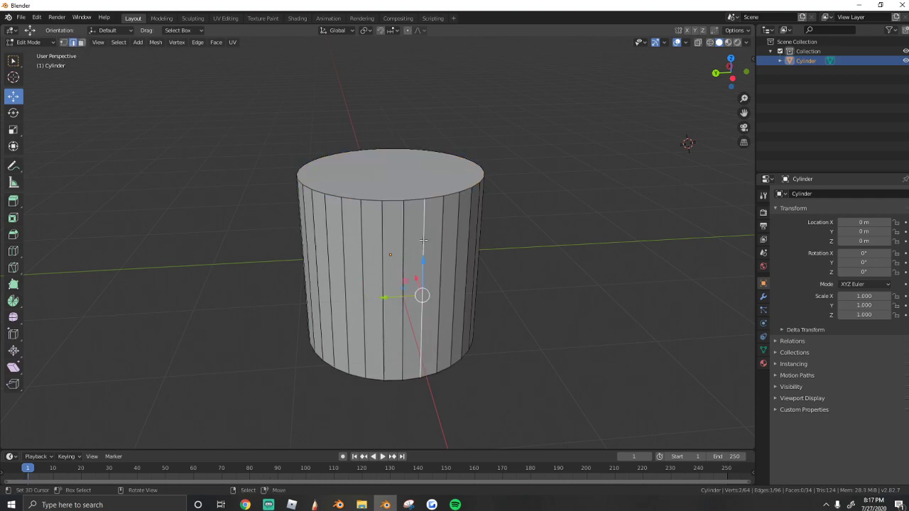
pyautogui.rightClick(363, 241)
# Try moving a vertical side edge and a top rim edge of the cylinder, undoing each move.
pyautogui.scroll(3, 363, 241)
pyautogui.moveTo(363, 269); pyautogui.dragTo(480, 311, button='middle')
pyautogui.moveTo(491, 298); pyautogui.dragTo(534, 310)
pyautogui.moveTo(491, 294); pyautogui.dragTo(418, 283, button='middle')
pyautogui.hotkey('ctrl', 'z')
pyautogui.rightClick(431, 212)
pyautogui.moveTo(447, 188); pyautogui.dragTo(445, 152)
pyautogui.hotkey('ctrl', 'z')
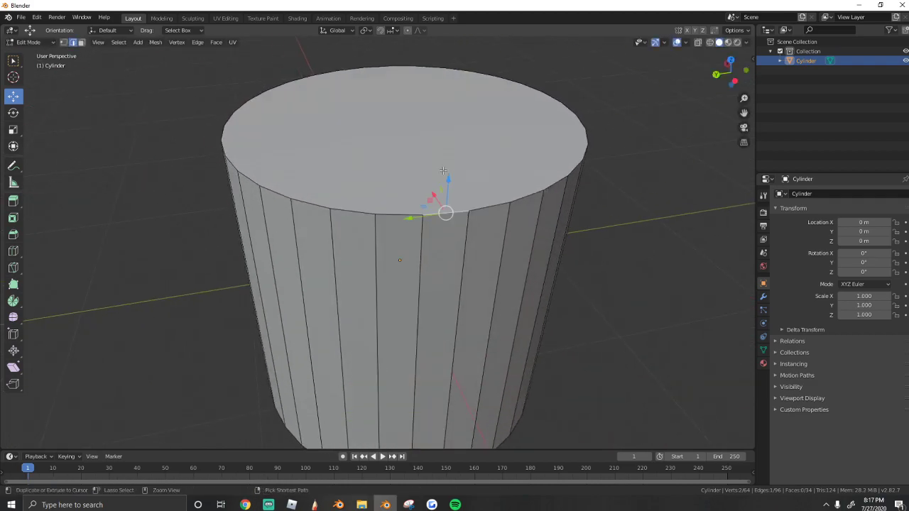
# Switch to vertex selection, try moving a single vertex of the top rim, and undo the move.
pyautogui.moveTo(443, 172); pyautogui.dragTo(363, 213, button='middle')
pyautogui.click(64, 42)
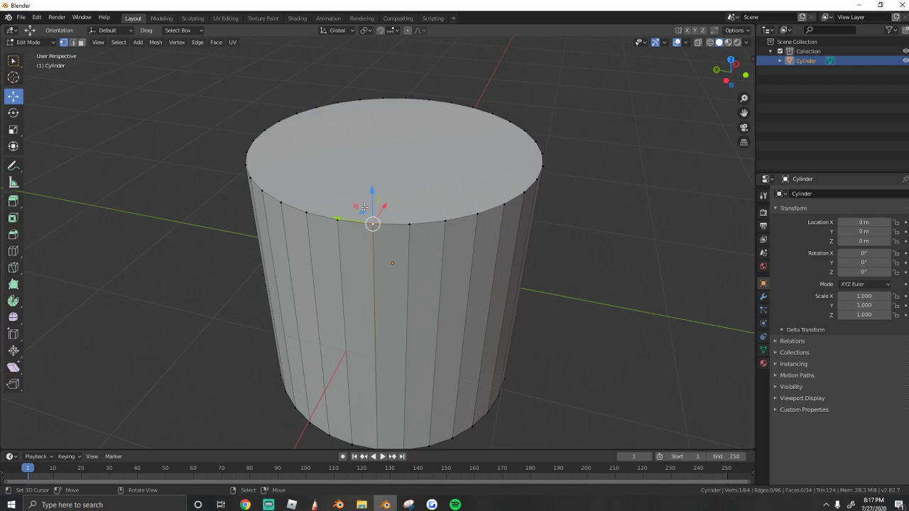
pyautogui.moveTo(272, 184); pyautogui.dragTo(470, 79, button='middle')
pyautogui.moveTo(478, 76); pyautogui.dragTo(449, 284)
pyautogui.scroll(1, 426, 238)
pyautogui.scroll(-2, 397, 238)
pyautogui.hotkey('ctrl', 'z')
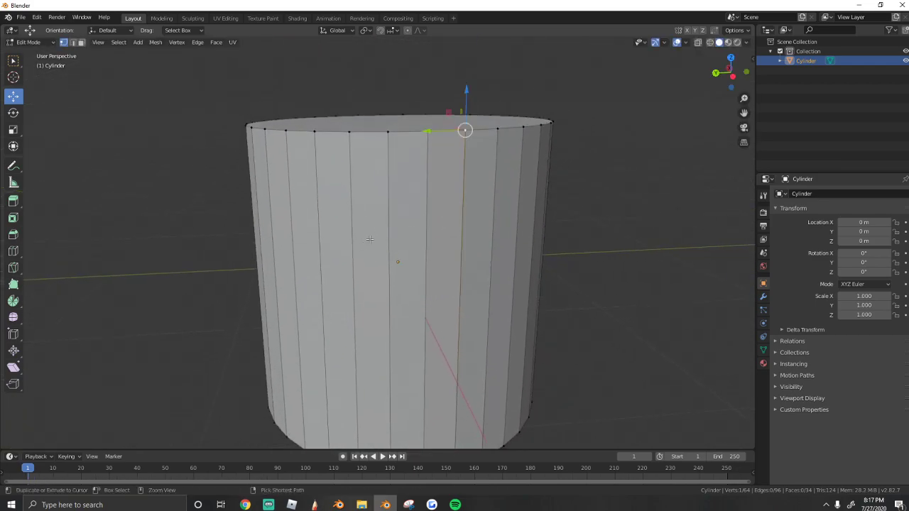
# Switch to face selection and lower the cylinder's top face along Z to leave a thin disc.
pyautogui.moveTo(502, 166); pyautogui.dragTo(340, 145, button='middle')
pyautogui.click(413, 222)
pyautogui.scroll(-3, 429, 230)
pyautogui.click(81, 42)
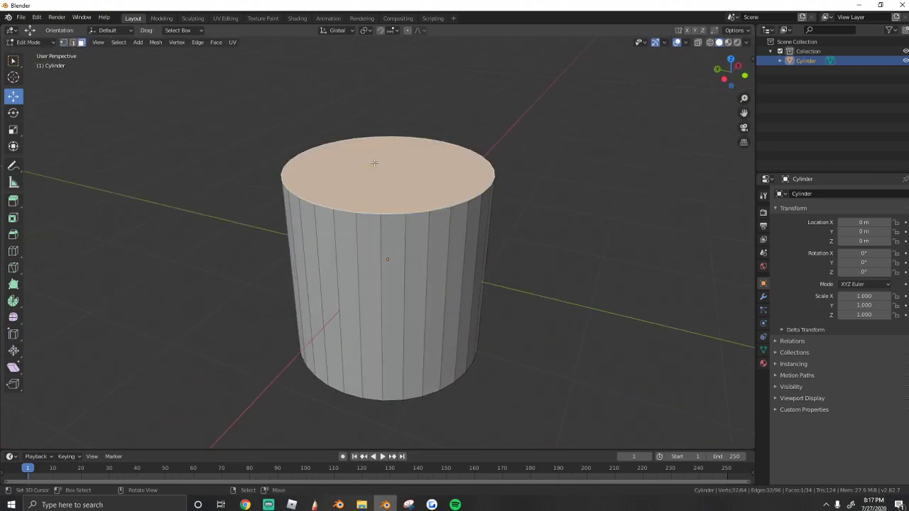
pyautogui.moveTo(386, 163); pyautogui.dragTo(399, 143, button='middle')
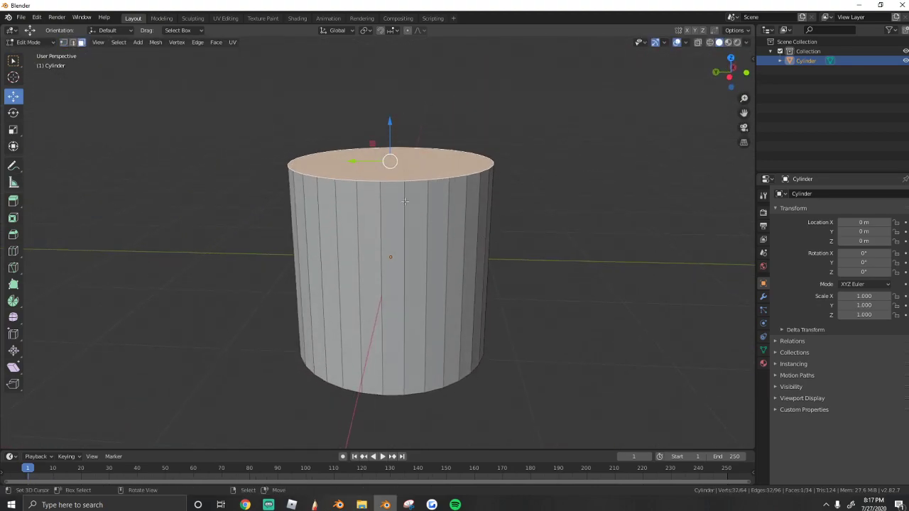
pyautogui.moveTo(386, 115); pyautogui.dragTo(404, 280)
# Select the entire disc mesh, raise it along Z to the world origin, and deselect everything.
pyautogui.keyDown('shift'); pyautogui.moveTo(317, 249); pyautogui.dragTo(295, 178, button='middle'); pyautogui.keyUp('shift')
pyautogui.scroll(3, 333, 213)
pyautogui.keyDown('shift'); pyautogui.moveTo(344, 270); pyautogui.dragTo(376, 241, button='middle'); pyautogui.keyUp('shift')
pyautogui.press('a')
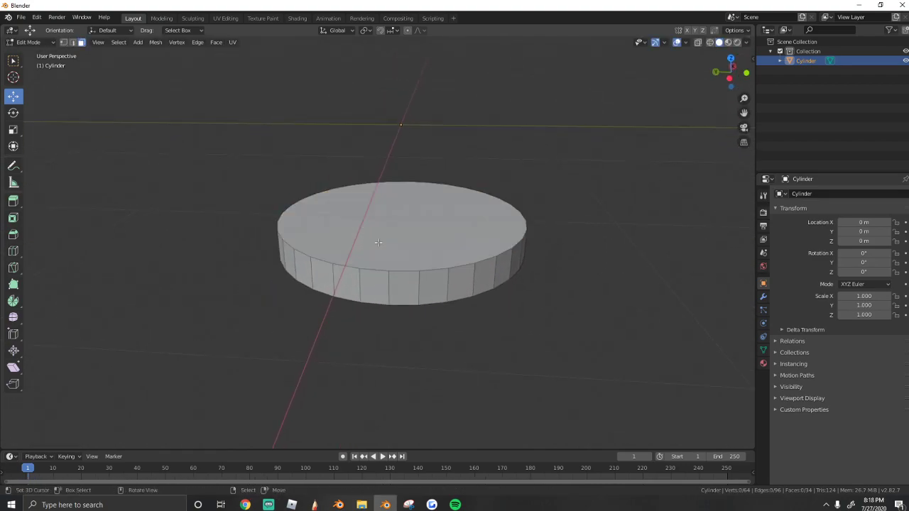
pyautogui.press('a')
pyautogui.moveTo(399, 208); pyautogui.dragTo(398, 112)
pyautogui.scroll(2, 376, 239)
pyautogui.moveTo(377, 239)
pyautogui.keyDown('shift'); pyautogui.mouseDown(button='middle')
pyautogui.moveTo(366, 370)
pyautogui.moveTo(377, 256)
pyautogui.mouseUp(button='middle'); pyautogui.keyUp('shift')
pyautogui.hotkey('alt', 'a')
# Select the disc's top face in Edit Mode.
pyautogui.press('Tab')
pyautogui.hotkey('shift', '`')
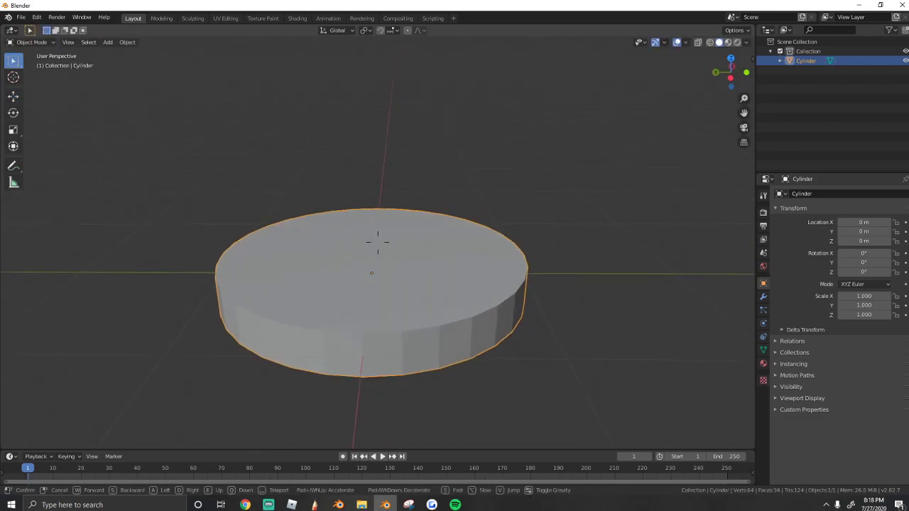
pyautogui.click(377, 241)
pyautogui.press('Tab')
pyautogui.moveTo(377, 241); pyautogui.dragTo(375, 239, button='middle')
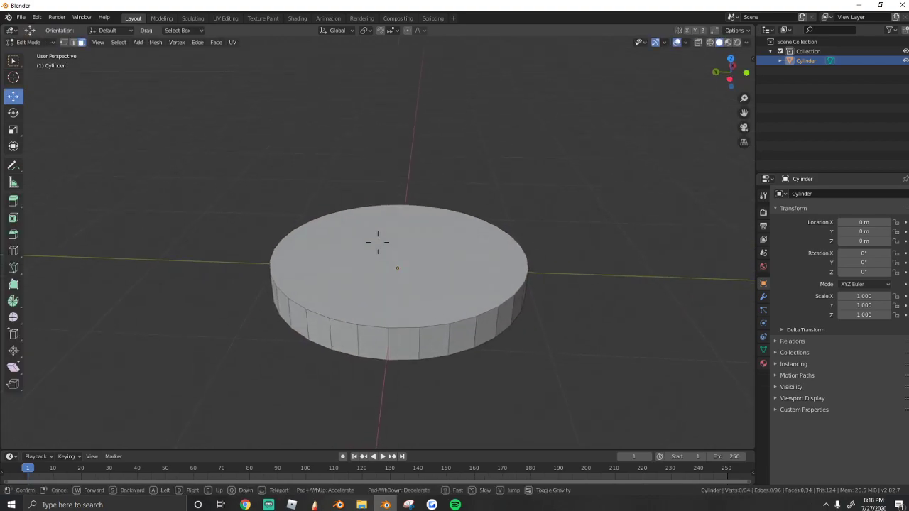
pyautogui.click(377, 244)
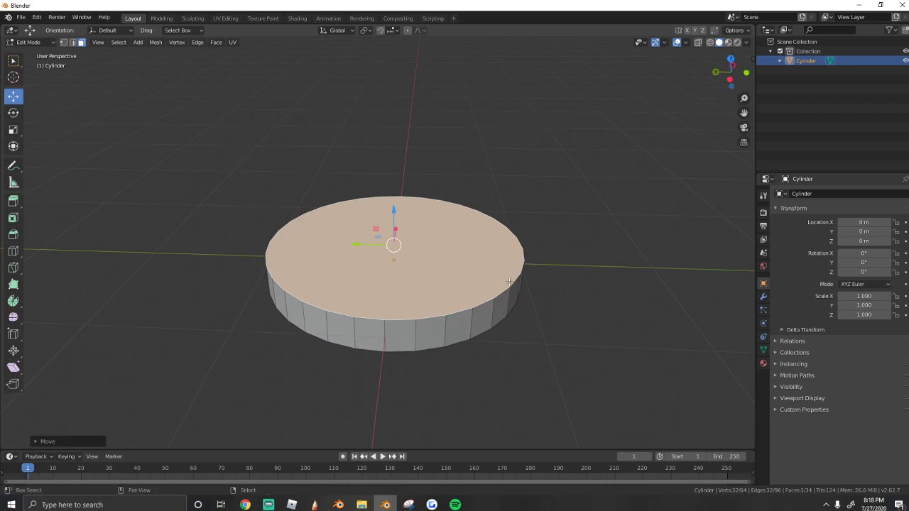
pyautogui.moveTo(509, 282); pyautogui.dragTo(365, 397, button='middle')
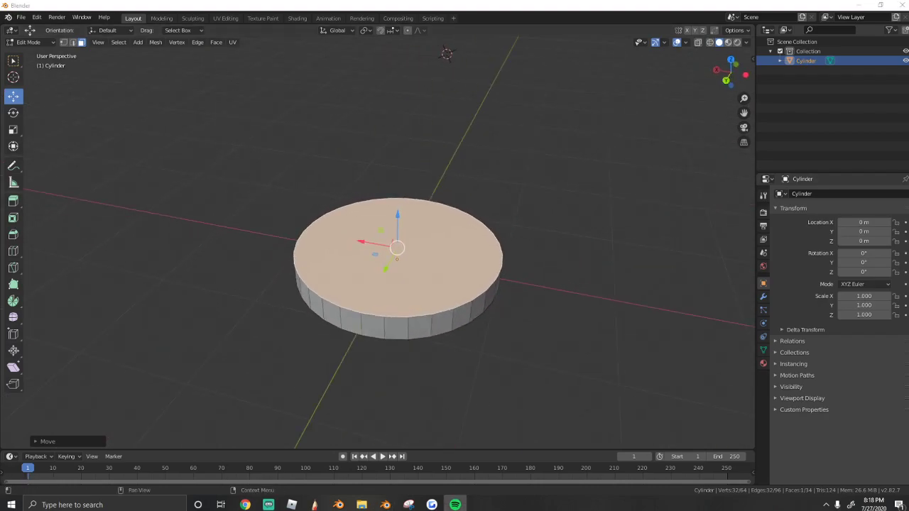
pyautogui.scroll(2, 384, 278)
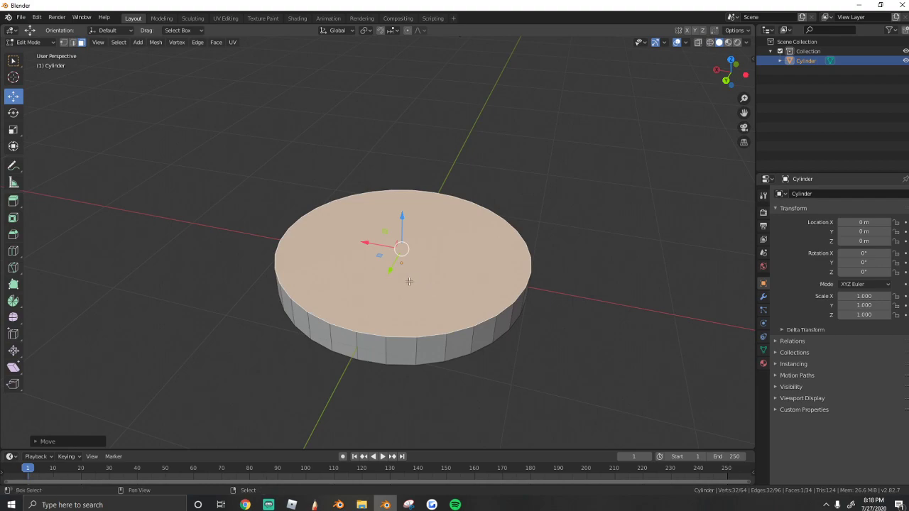
pyautogui.moveTo(408, 282); pyautogui.dragTo(572, 293, button='middle')
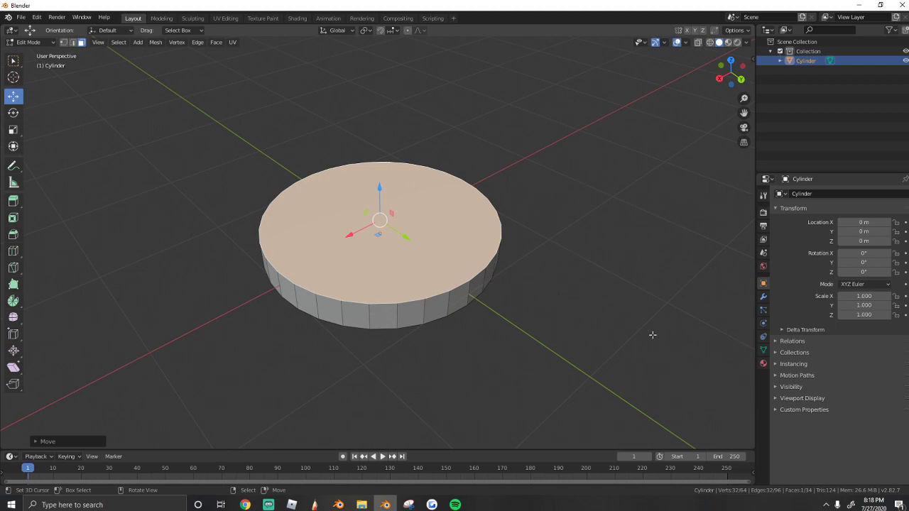
# Try extruding the disc's top face upward about 1 m and undo the extrusion.
pyautogui.press('e')
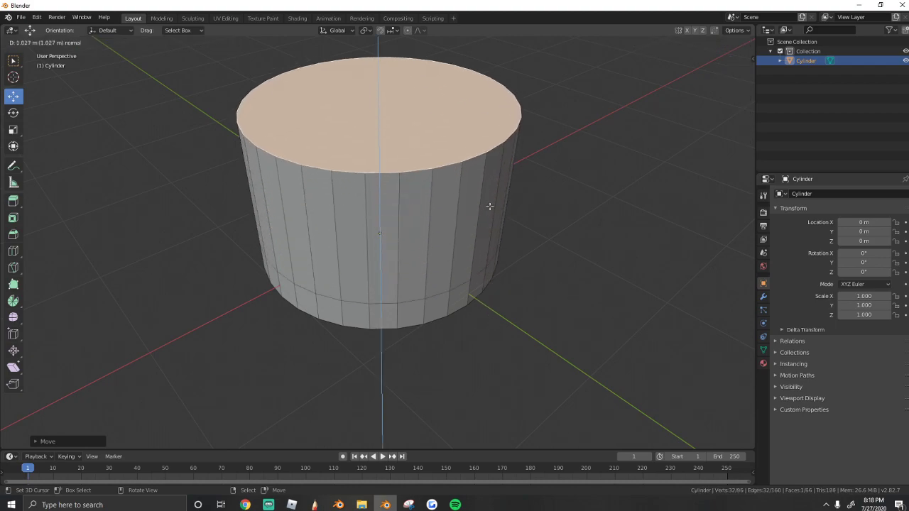
pyautogui.click(489, 203)
pyautogui.press('Tab')
pyautogui.moveTo(484, 255); pyautogui.dragTo(498, 274, button='middle')
pyautogui.press('Tab')
pyautogui.hotkey('ctrl', 'z')
pyautogui.hotkey('ctrl', 'z')
pyautogui.hotkey('ctrl', 'z')
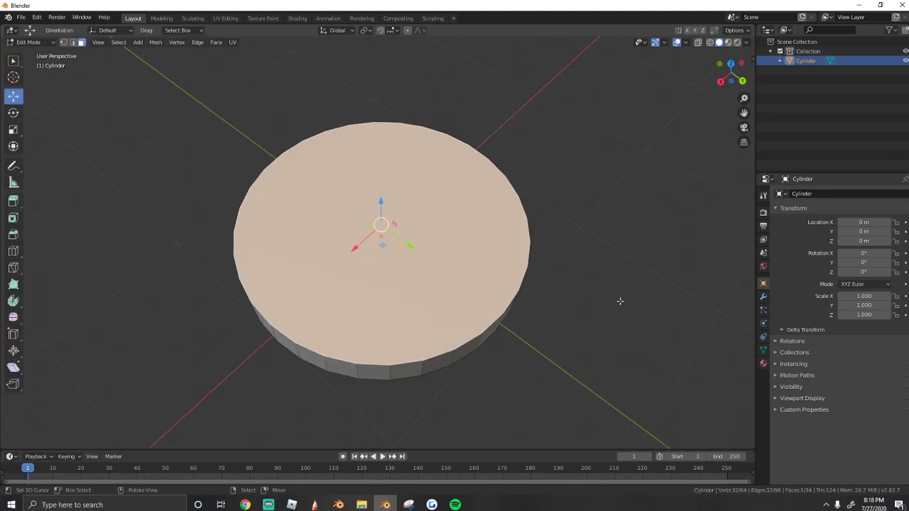
# Inset the disc's top face to leave a ring of faces for the hat brim.
pyautogui.press('i')
pyautogui.click(585, 294)
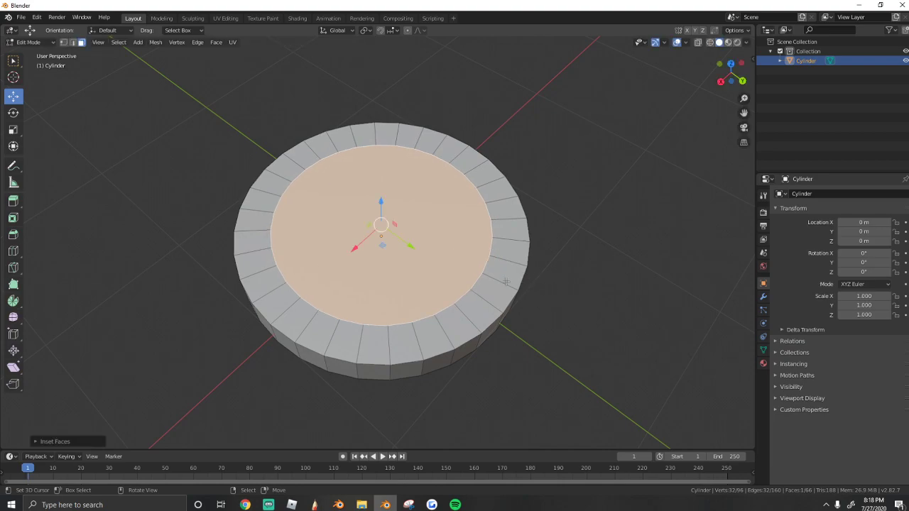
# Extrude the disc's inset top face upward to form the tall crown of the hat.
pyautogui.moveTo(507, 281); pyautogui.dragTo(468, 261, button='middle')
pyautogui.press('Tab')
pyautogui.press('Tab')
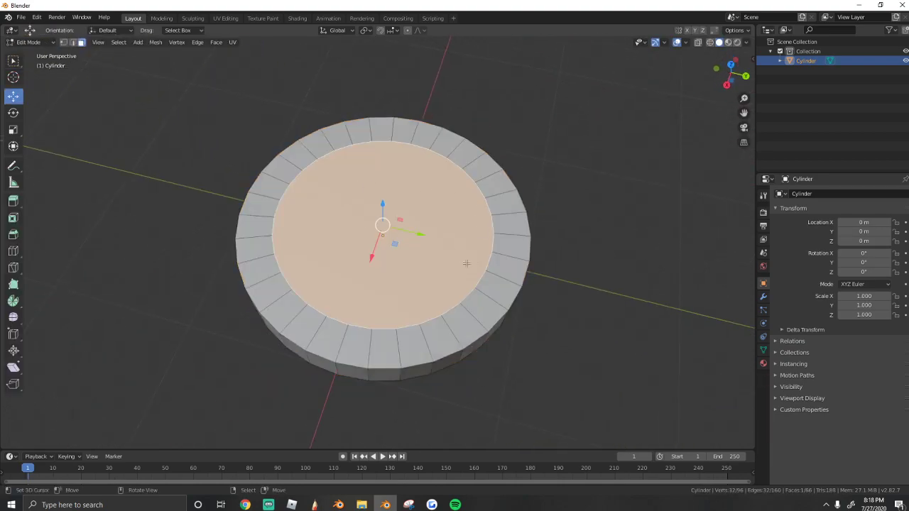
pyautogui.moveTo(513, 324); pyautogui.dragTo(411, 252, button='middle')
pyautogui.press('Tab')
pyautogui.press('Tab')
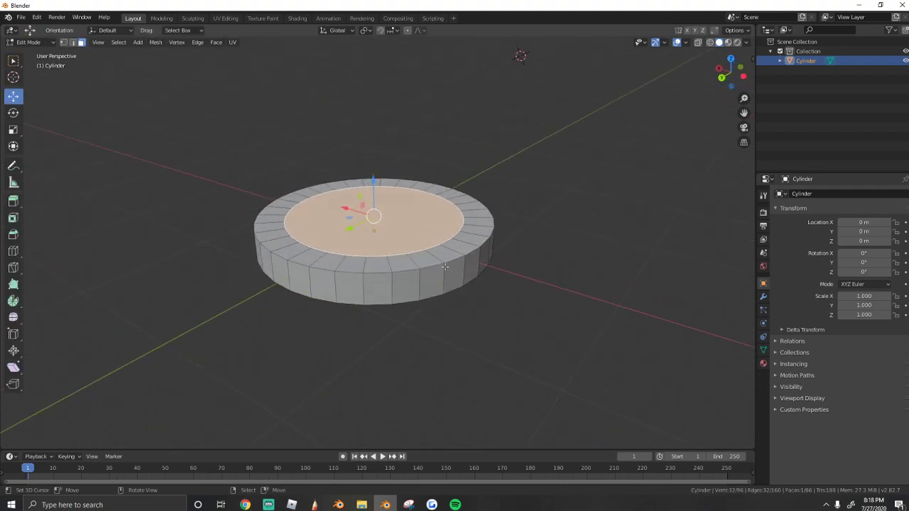
pyautogui.press('e')
pyautogui.click(436, 100)
pyautogui.moveTo(436, 99); pyautogui.dragTo(507, 120, button='middle')
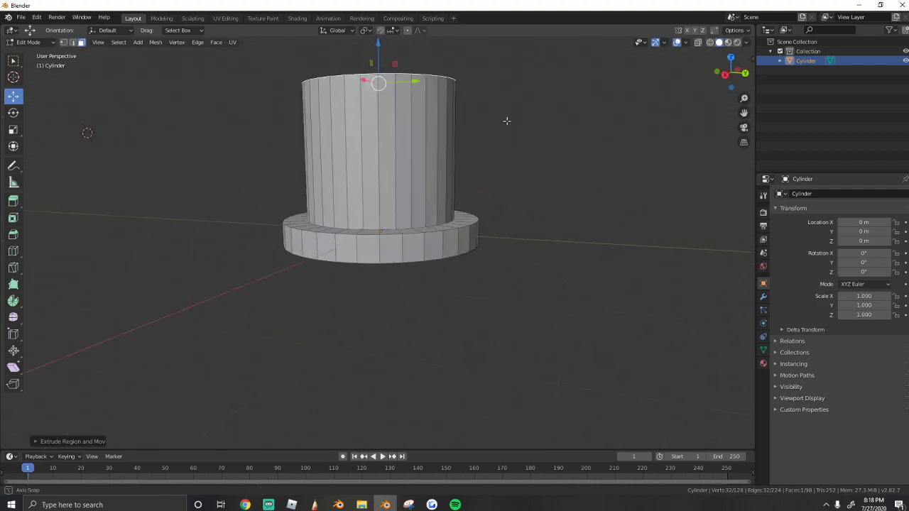
# Add a single loop cut around the crown's side at mid-height without sliding it.
pyautogui.press('Tab')
pyautogui.moveTo(391, 150); pyautogui.dragTo(566, 175, button='middle')
pyautogui.press('Tab')
pyautogui.press('a')
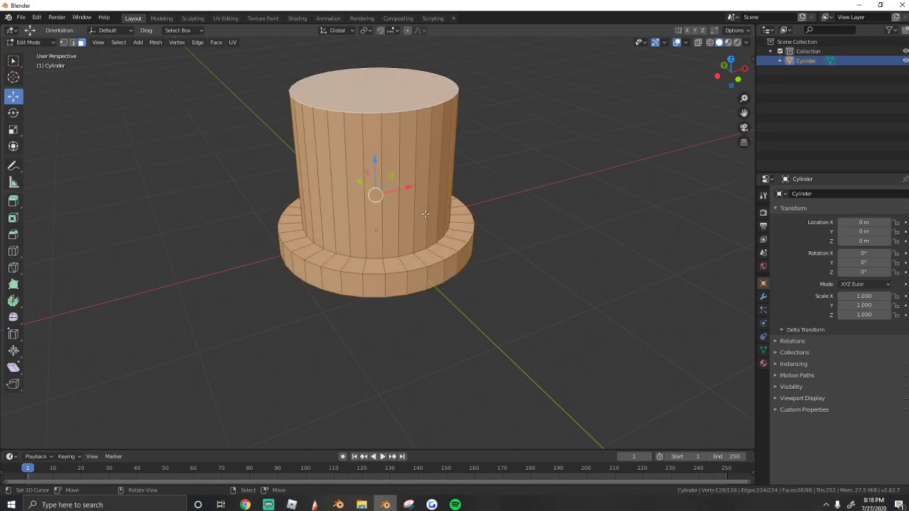
pyautogui.moveTo(424, 213); pyautogui.dragTo(407, 189, button='middle')
pyautogui.scroll(2, 408, 199)
pyautogui.scroll(-2, 416, 170)
pyautogui.scroll(2, 407, 189)
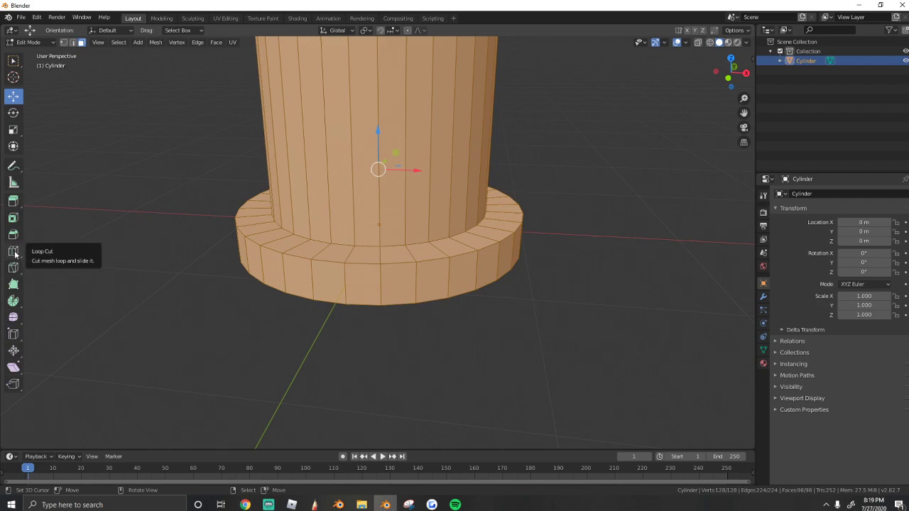
pyautogui.click(14, 252)
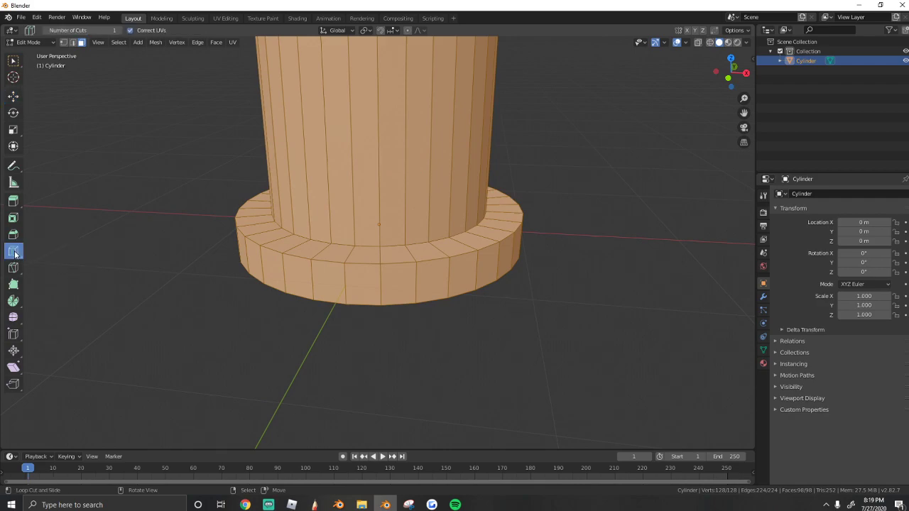
pyautogui.click(371, 140)
pyautogui.rightClick(370, 160)
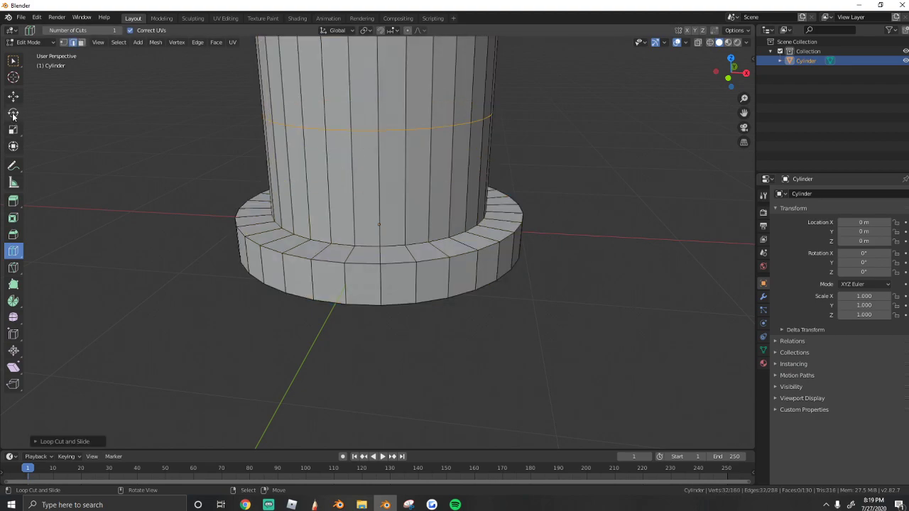
# Select the new edge loop and lower it along Z to just above the brim, marking the hat band.
pyautogui.click(13, 96)
pyautogui.rightClick(392, 125)
pyautogui.keyDown('alt'); pyautogui.rightClick(392, 130); pyautogui.keyUp('alt')
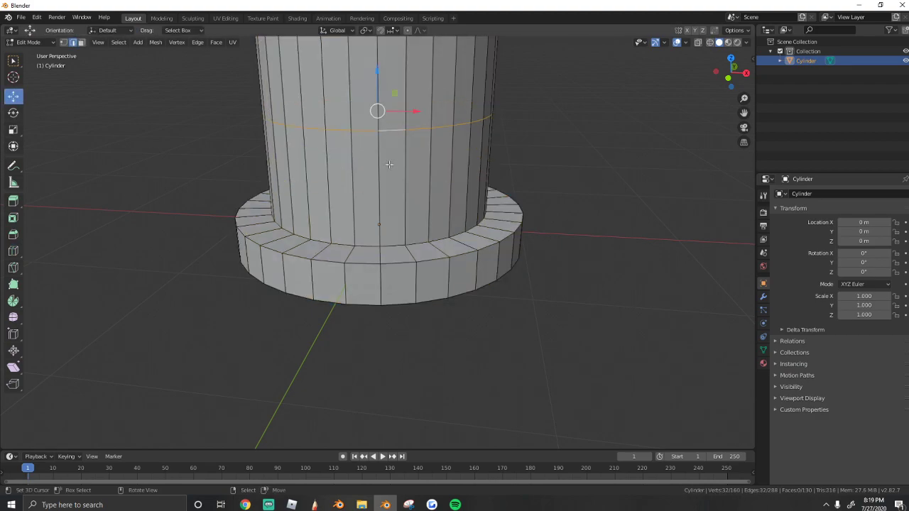
pyautogui.moveTo(378, 73); pyautogui.dragTo(378, 105)
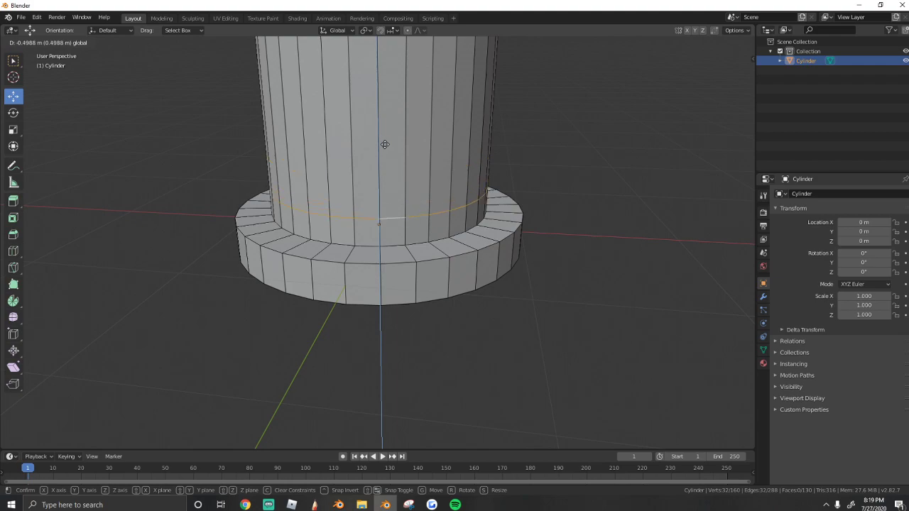
pyautogui.moveTo(384, 144); pyautogui.dragTo(387, 138)
pyautogui.scroll(-5, 389, 120)
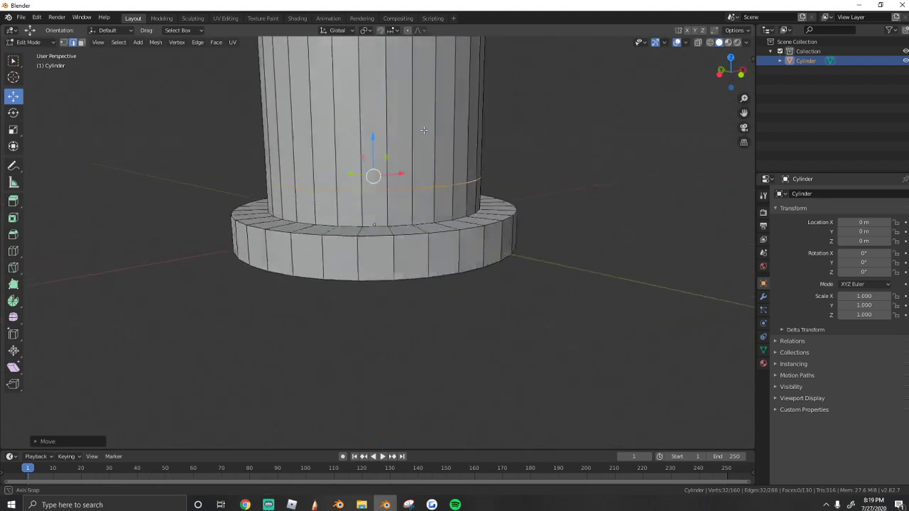
pyautogui.moveTo(389, 105); pyautogui.dragTo(340, 110, button='middle')
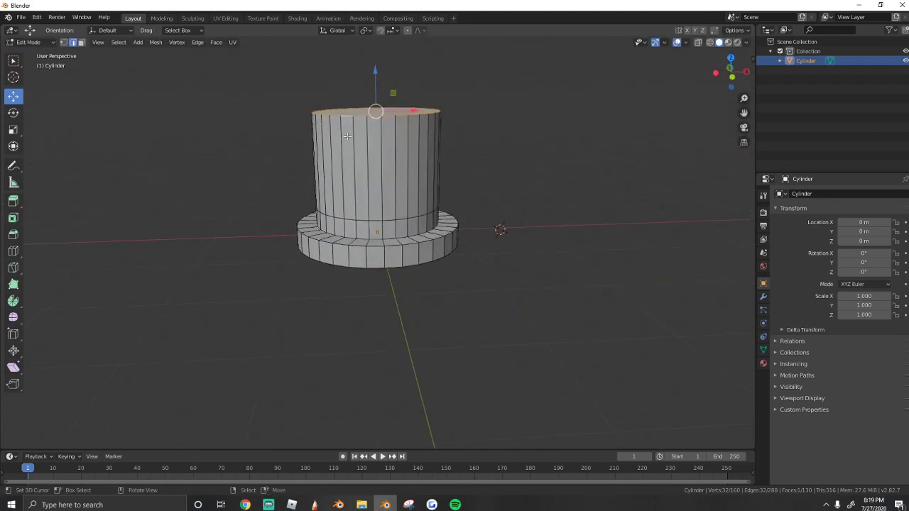
# Select the loop of faces between the lowered edge loop and the brim in face select mode.
pyautogui.press('Tab')
pyautogui.scroll(3, 390, 197)
pyautogui.press('Tab')
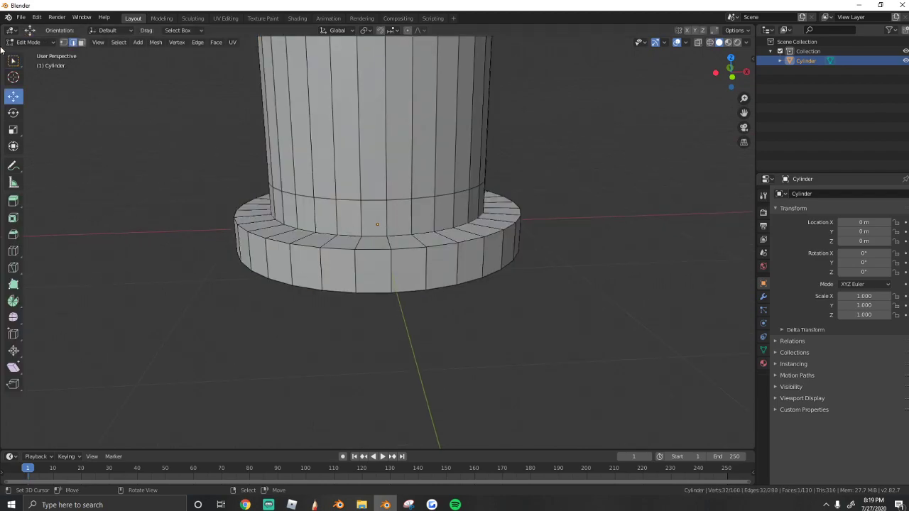
pyautogui.click(82, 42)
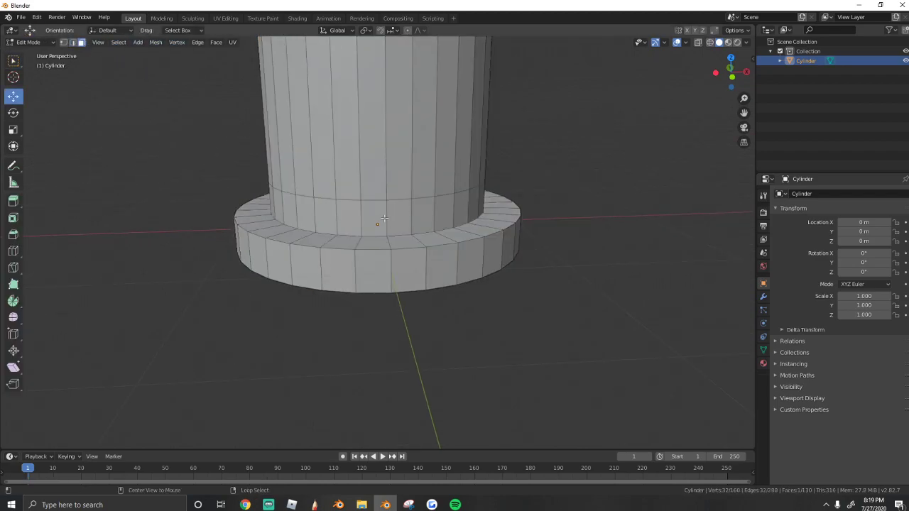
pyautogui.scroll(2, 384, 219)
pyautogui.keyDown('alt'); pyautogui.click(393, 198); pyautogui.keyUp('alt')
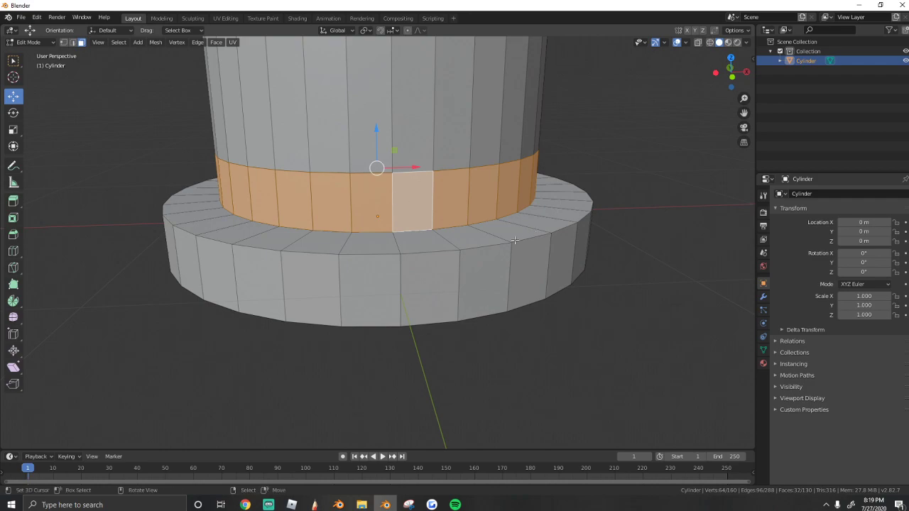
pyautogui.moveTo(395, 198); pyautogui.dragTo(360, 221, button='middle')
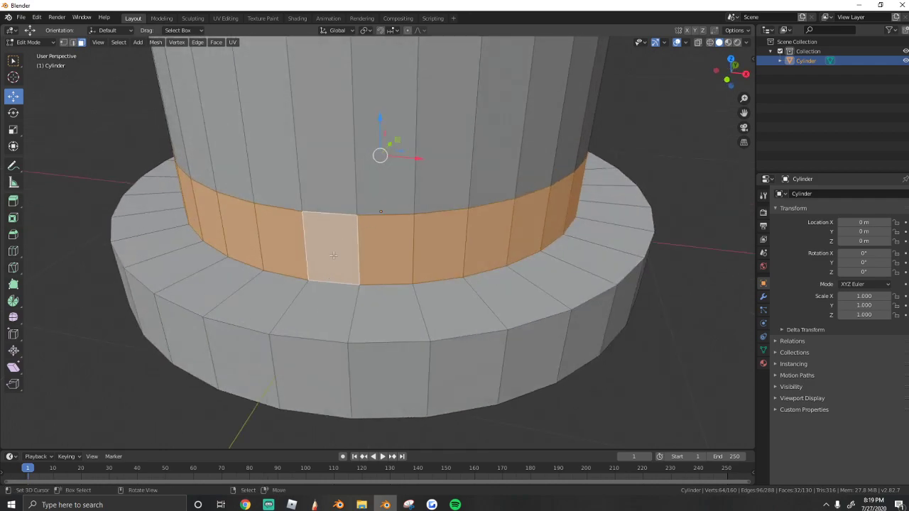
pyautogui.hotkey('alt', 'e')
pyautogui.click(435, 313)
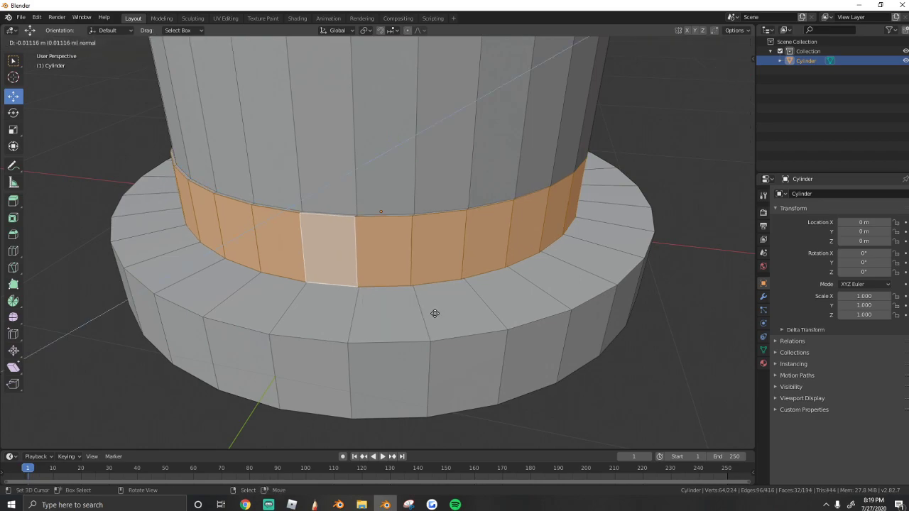
pyautogui.rightClick(434, 313)
pyautogui.hotkey('ctrl', 'z')
# Extrude the band's face loop slightly outward along its normals and return to Object Mode.
pyautogui.hotkey('alt', 'e')
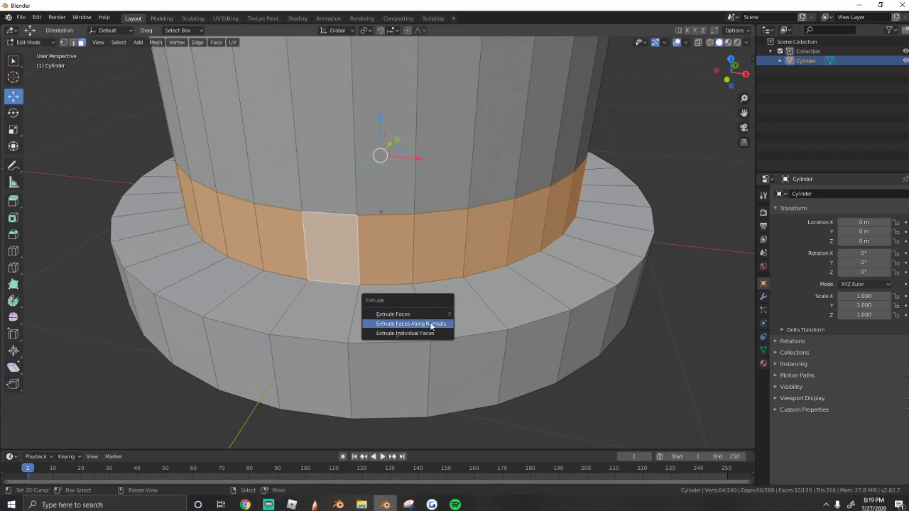
pyautogui.click(431, 324)
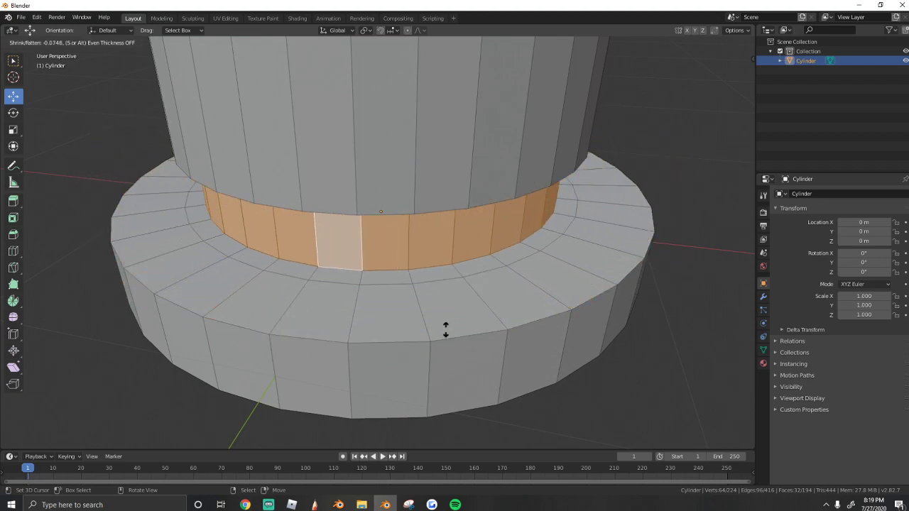
pyautogui.click(438, 317)
pyautogui.press('Tab')
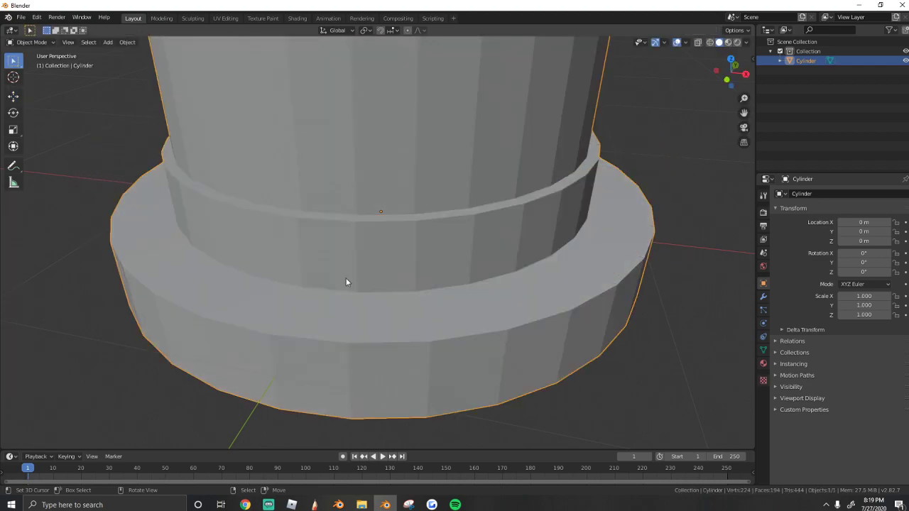
# Select every face of the hat mesh in Edit Mode.
pyautogui.moveTo(347, 281); pyautogui.dragTo(368, 246, button='middle')
pyautogui.hotkey('shift', '`')
pyautogui.press('s')
pyautogui.press('e')
pyautogui.press('w')
pyautogui.press('q')
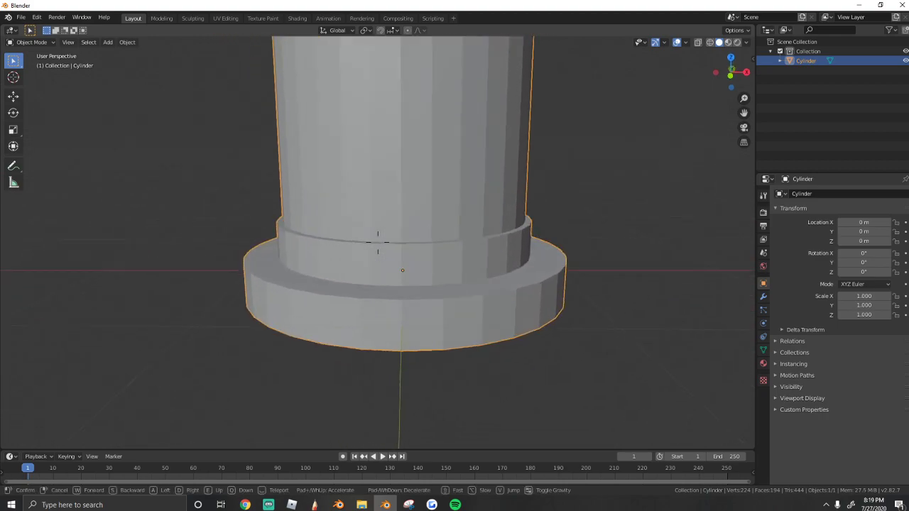
pyautogui.click(378, 242)
pyautogui.press('Tab')
pyautogui.hotkey('alt', 'a')
pyautogui.press('a')
# Examine the hat's crown, raised band and brim from several angles and distances.
pyautogui.hotkey('shift', '`')
pyautogui.press('w')
pyautogui.click(377, 242)
pyautogui.press('Tab')
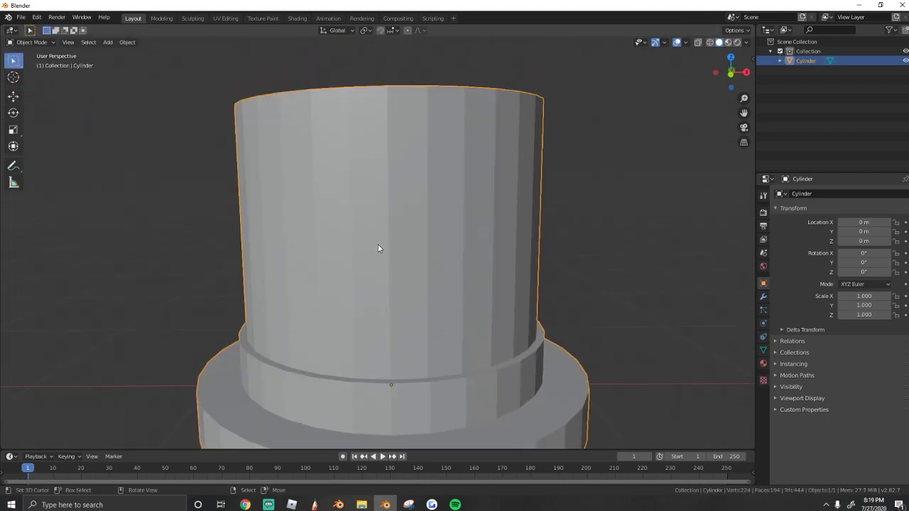
pyautogui.hotkey('shift', '`')
pyautogui.press('s')
pyautogui.click(377, 242)
pyautogui.press('Tab')
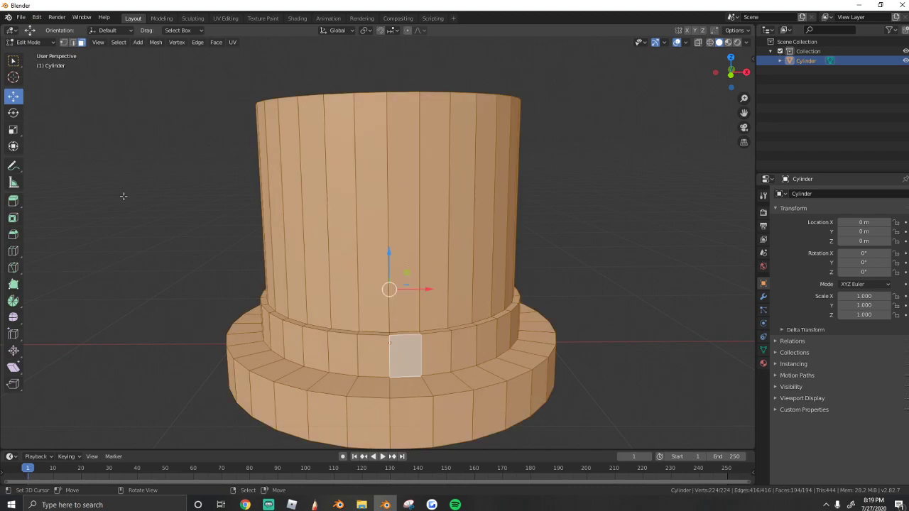
pyautogui.press('Tab')
pyautogui.moveTo(450, 234); pyautogui.dragTo(284, 237, button='middle')
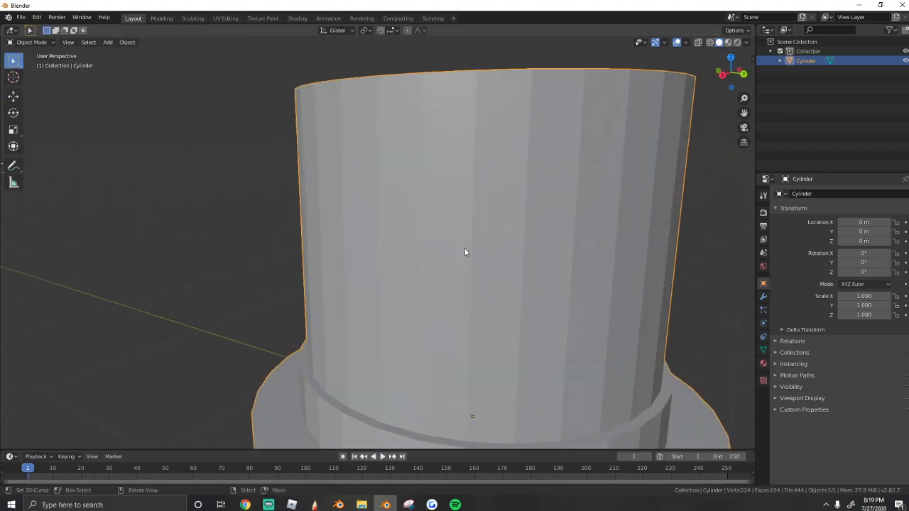
pyautogui.scroll(-4, 466, 250)
pyautogui.moveTo(466, 250); pyautogui.dragTo(559, 264, button='middle')
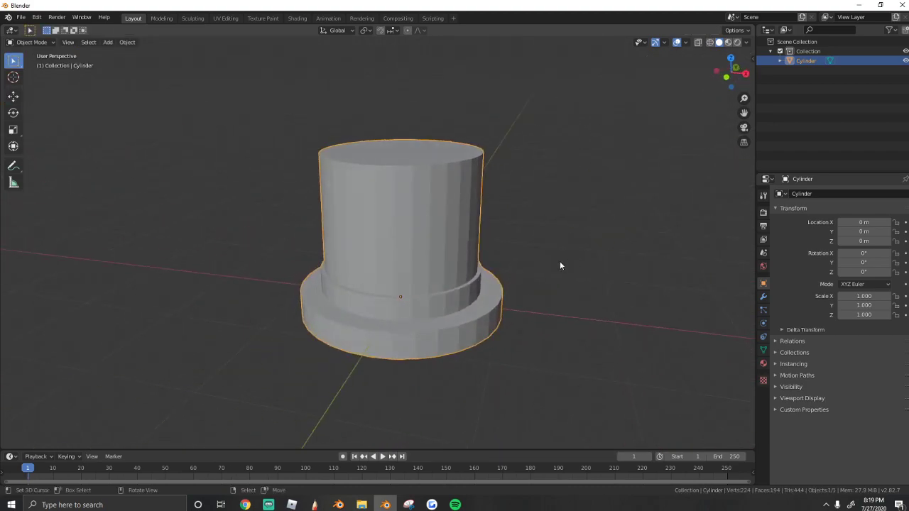
pyautogui.scroll(2, 367, 287)
# Apply Shade Smooth to all faces of the hat and inspect the shading in Object Mode.
pyautogui.press('Tab')
pyautogui.moveTo(367, 287); pyautogui.dragTo(333, 246, button='middle')
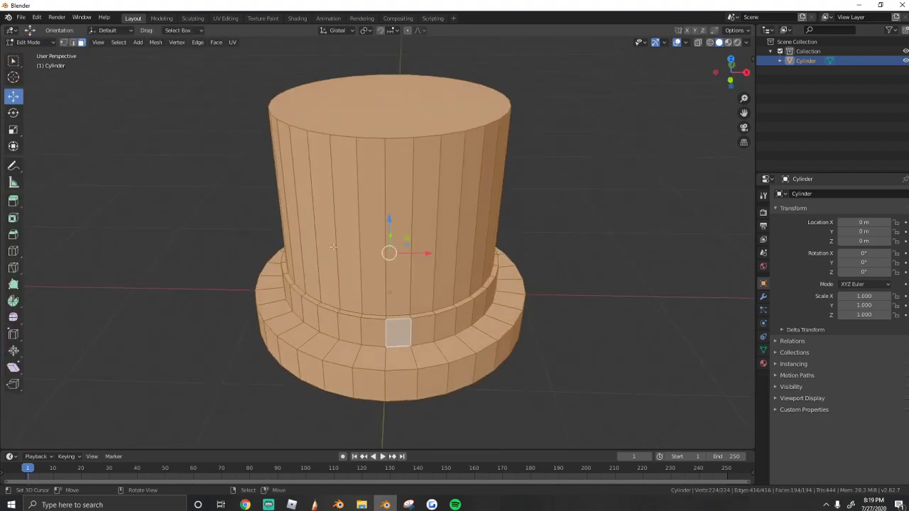
pyautogui.click(213, 44)
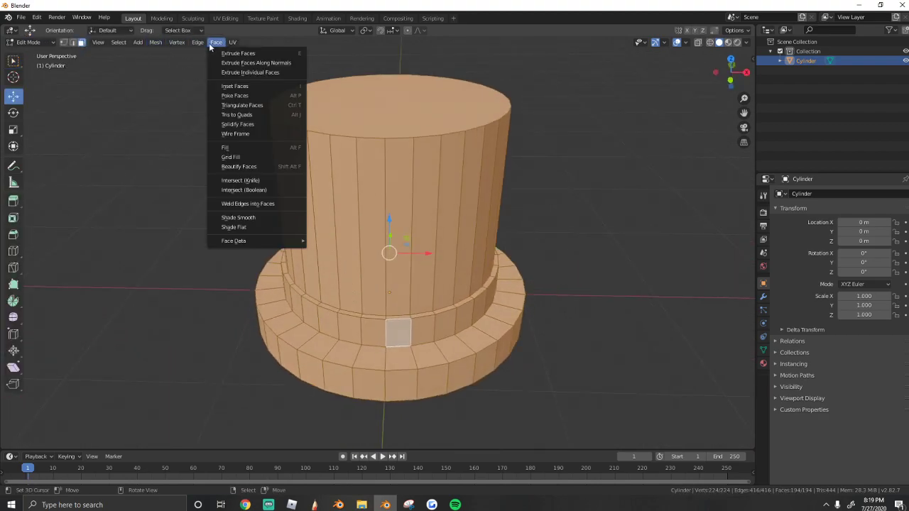
pyautogui.click(238, 218)
pyautogui.press('Tab')
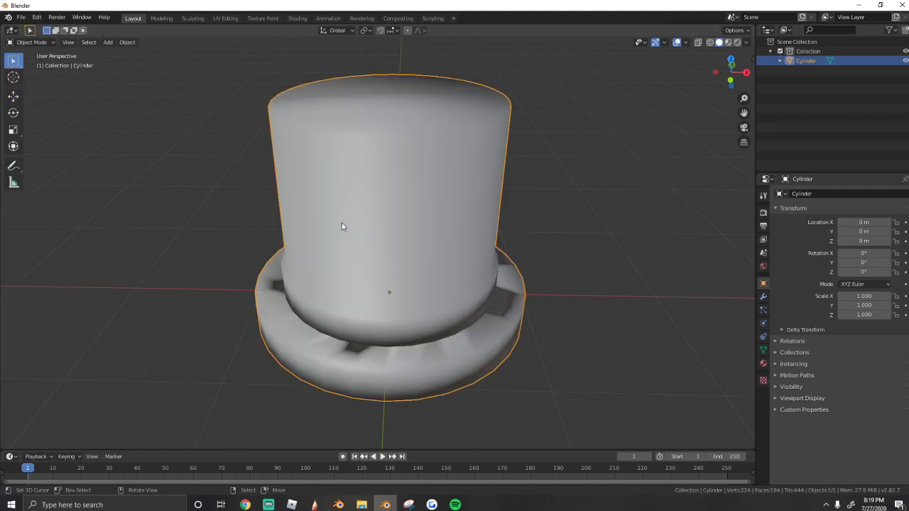
pyautogui.moveTo(342, 227); pyautogui.dragTo(337, 264, button='middle')
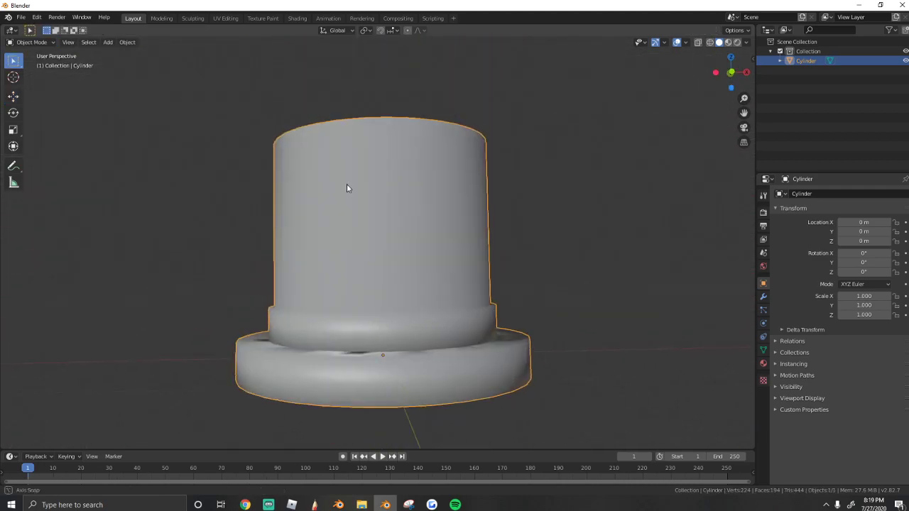
pyautogui.moveTo(346, 188); pyautogui.dragTo(408, 219, button='middle')
# Select the edge loops at the crown's top rim, around the band and on the brim in edge select mode.
pyautogui.press('Tab')
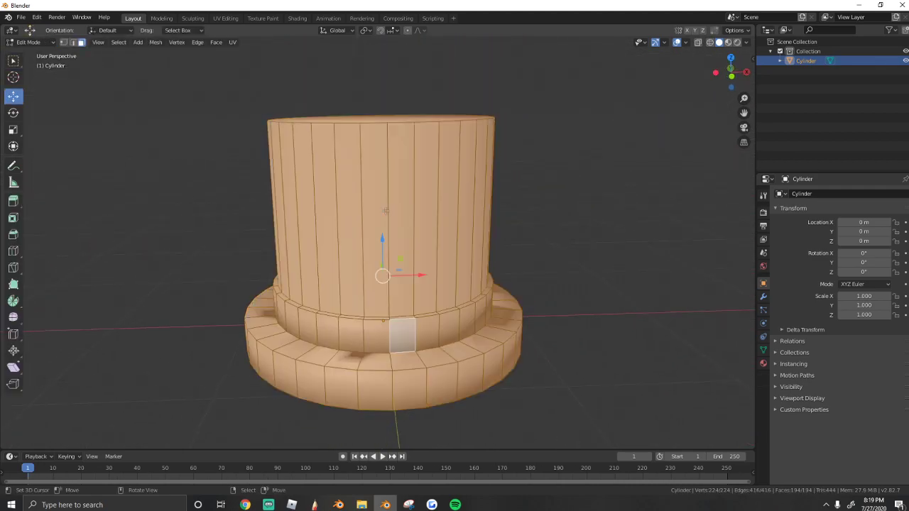
pyautogui.hotkey('alt', 'a')
pyautogui.press('2')
pyautogui.keyDown('alt'); pyautogui.click(355, 122); pyautogui.keyUp('alt')
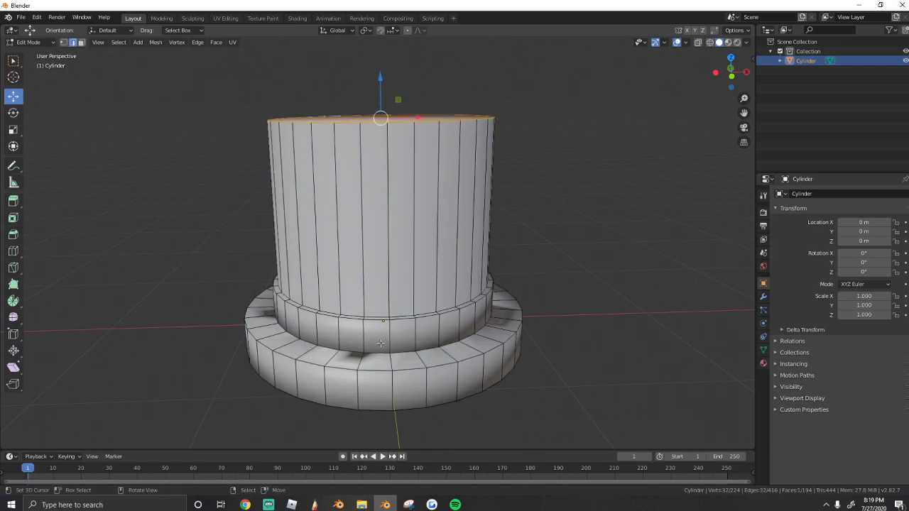
pyautogui.keyDown('alt'); pyautogui.keyDown('shift'); pyautogui.click(341, 347); pyautogui.keyUp('shift'); pyautogui.keyUp('alt')
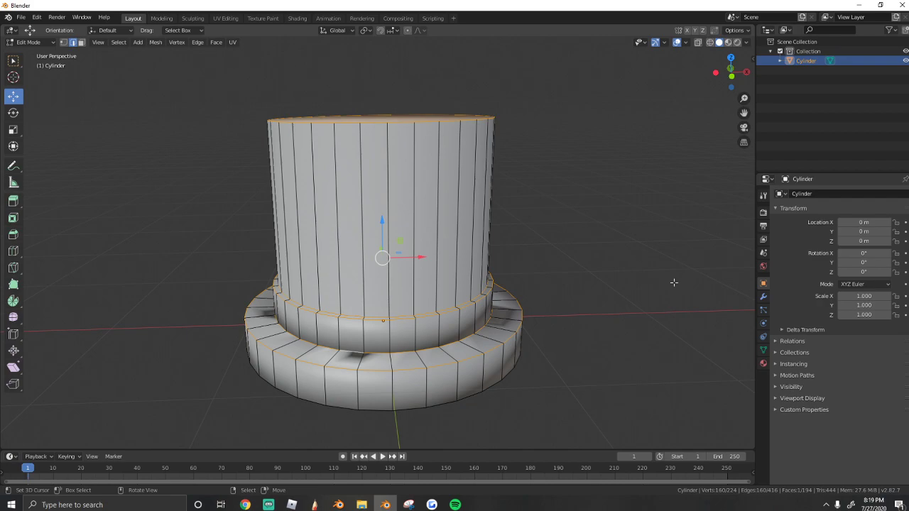
# Select the whole mesh and enable Auto Smooth for its normals.
pyautogui.press('a')
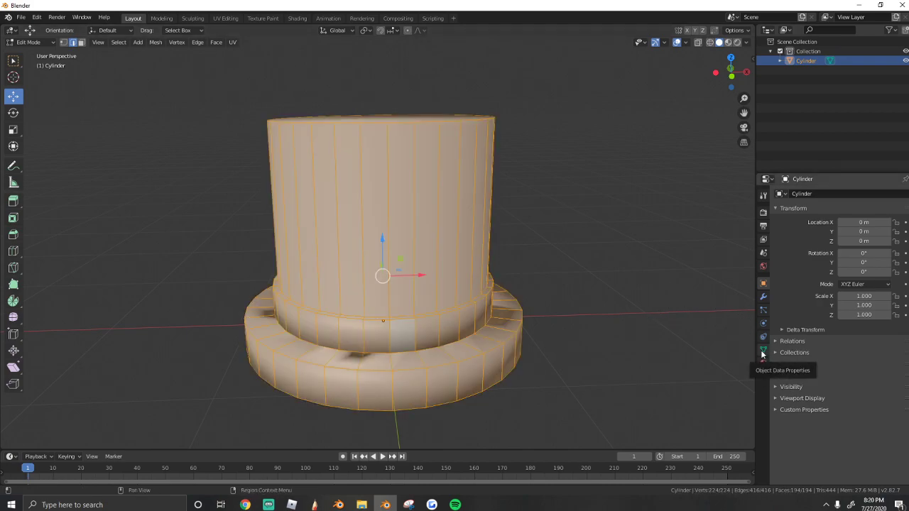
pyautogui.click(762, 350)
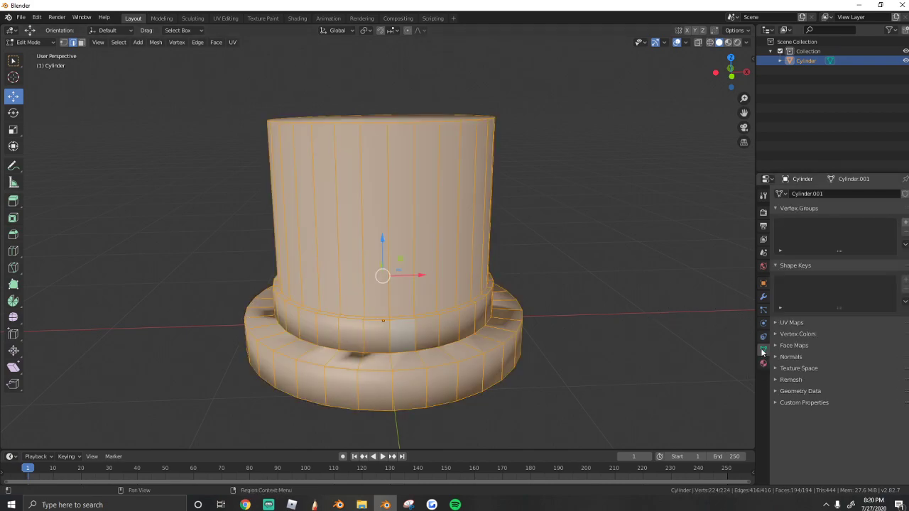
pyautogui.click(779, 394)
pyautogui.click(777, 392)
pyautogui.click(774, 346)
pyautogui.click(775, 346)
pyautogui.click(775, 357)
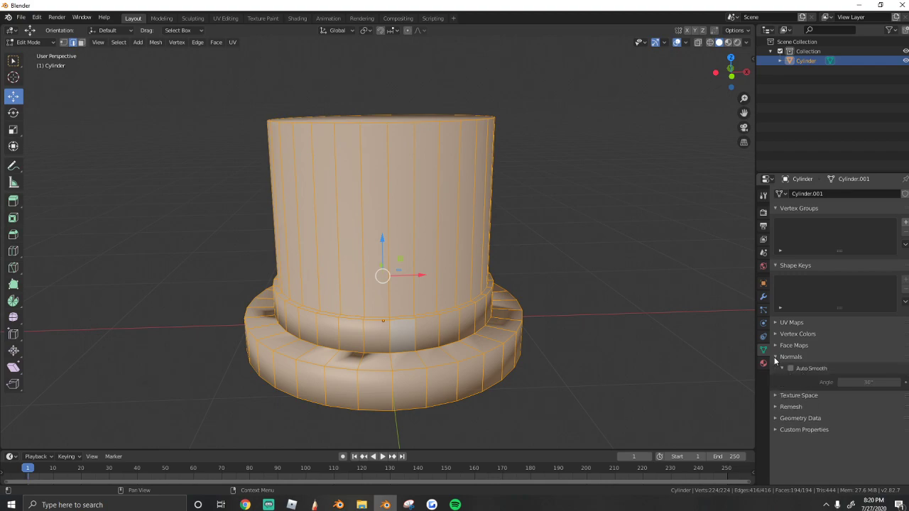
pyautogui.click(790, 368)
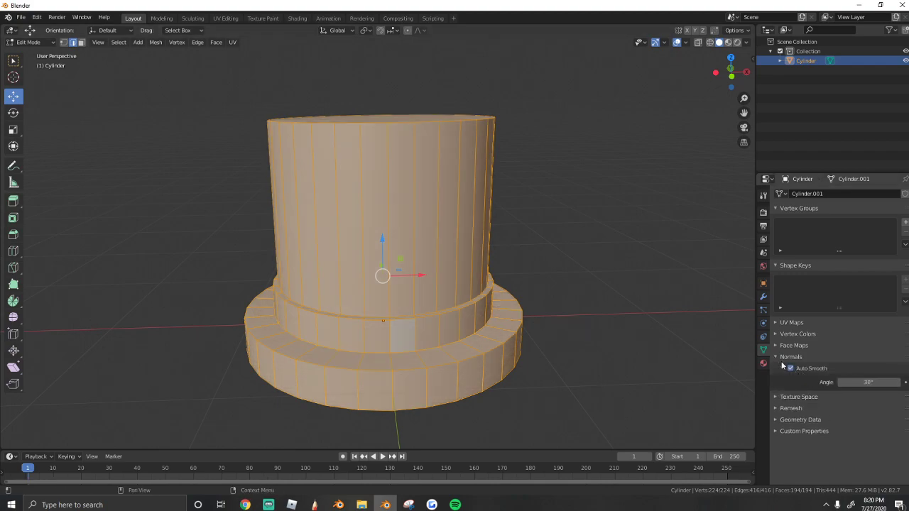
# Inspect the hat's auto-smoothed shading in Object Mode from several angles and deselect it.
pyautogui.press('Tab')
pyautogui.moveTo(469, 284)
pyautogui.mouseDown(button='middle')
pyautogui.moveTo(509, 287)
pyautogui.moveTo(408, 300)
pyautogui.moveTo(523, 288)
pyautogui.moveTo(728, 334)
pyautogui.moveTo(477, 284)
pyautogui.mouseUp(button='middle')
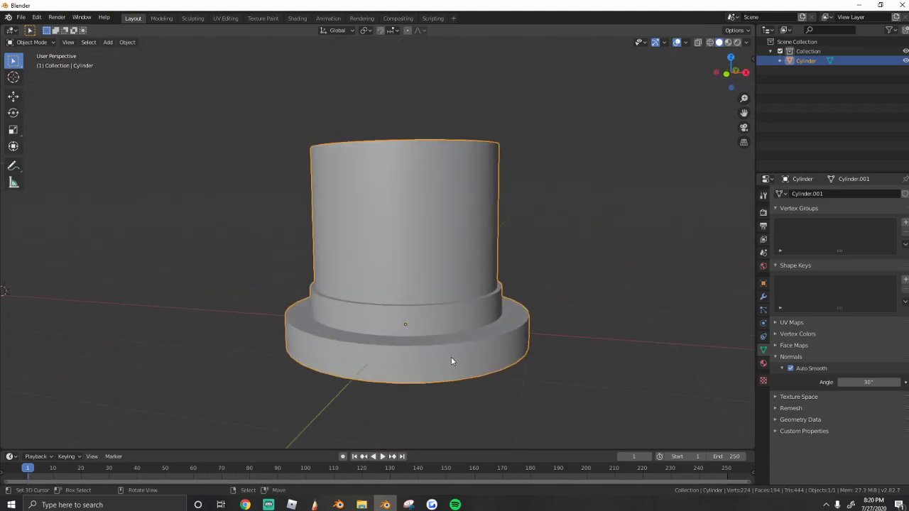
pyautogui.moveTo(450, 363); pyautogui.dragTo(497, 295, button='middle')
pyautogui.hotkey('alt', 'a')
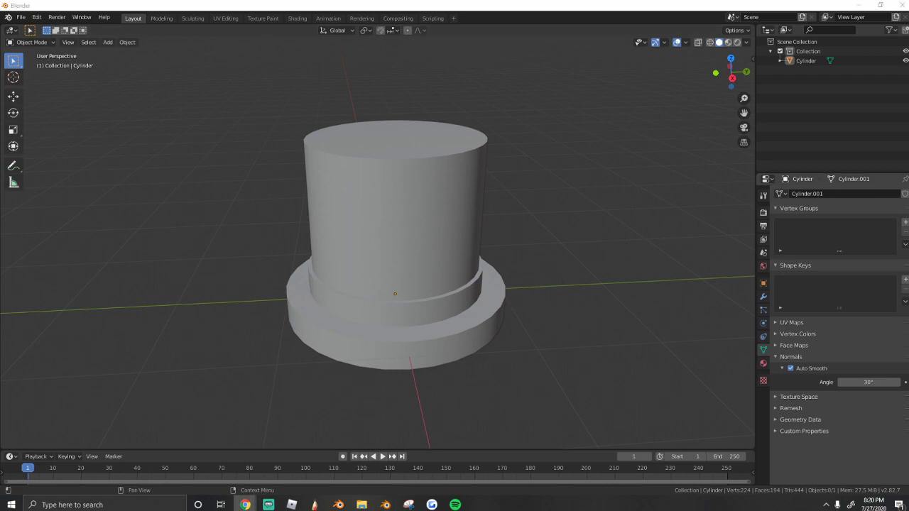
# Switch to Chrome, search Google Images for "color palette" and browse the palette pictures.
pyautogui.hotkey('alt', 'Tab')
pyautogui.write('Col')
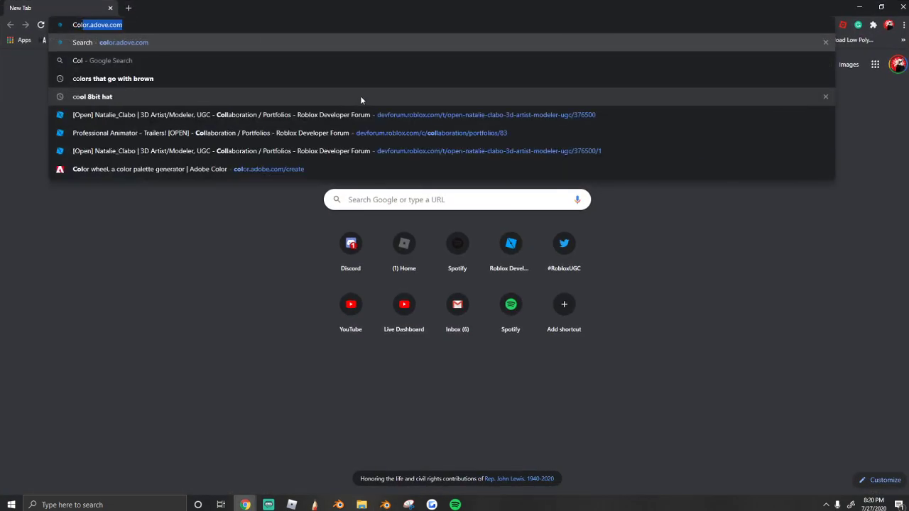
pyautogui.write('or palette')
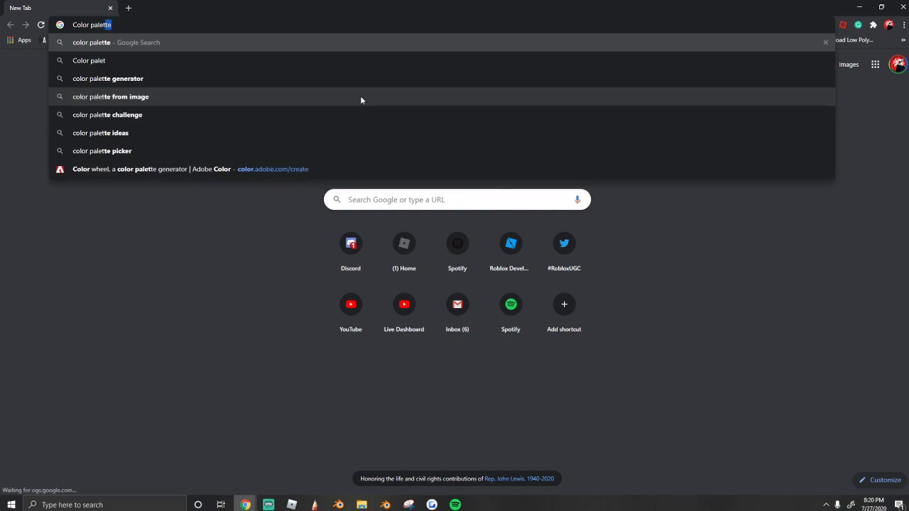
pyautogui.press('Return')
pyautogui.click(161, 88)
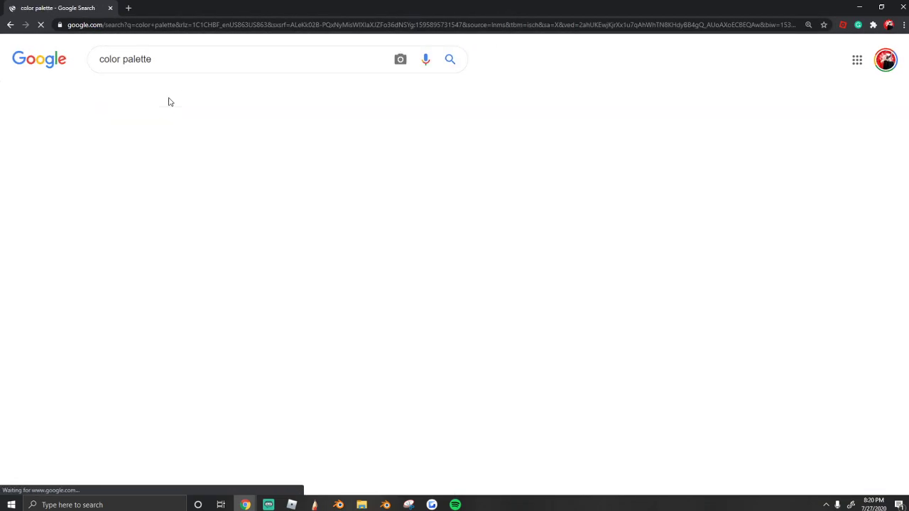
pyautogui.scroll(-4, 648, 246)
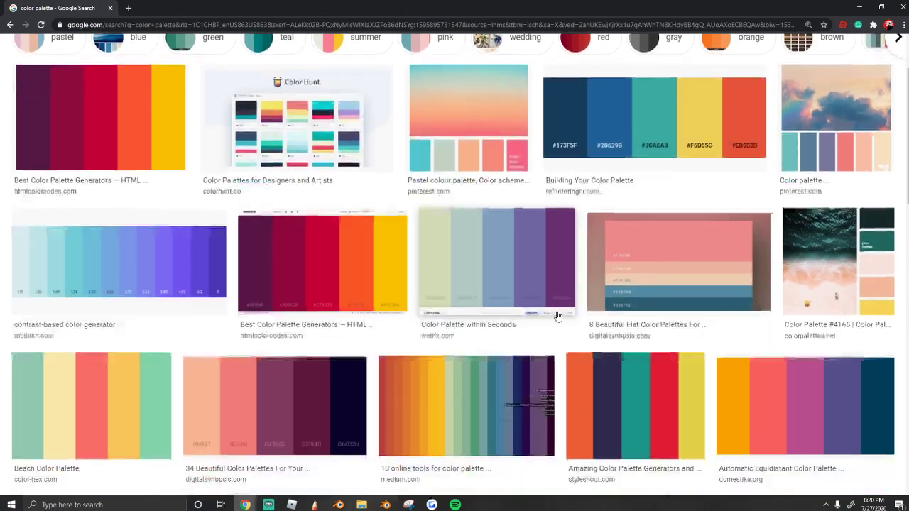
pyautogui.scroll(-7, 658, 293)
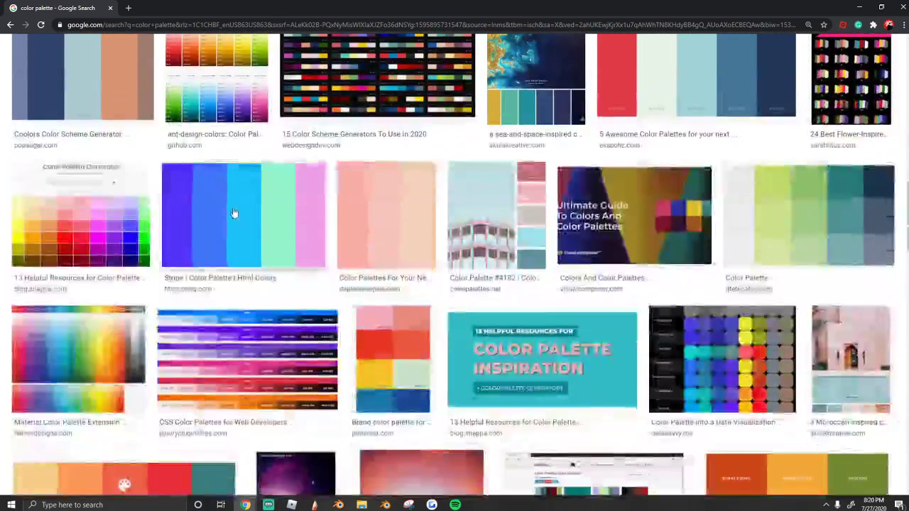
# Save the Stripe palette image from Html Colors as the PNG file stripe in the Downloads folder.
pyautogui.click(234, 213)
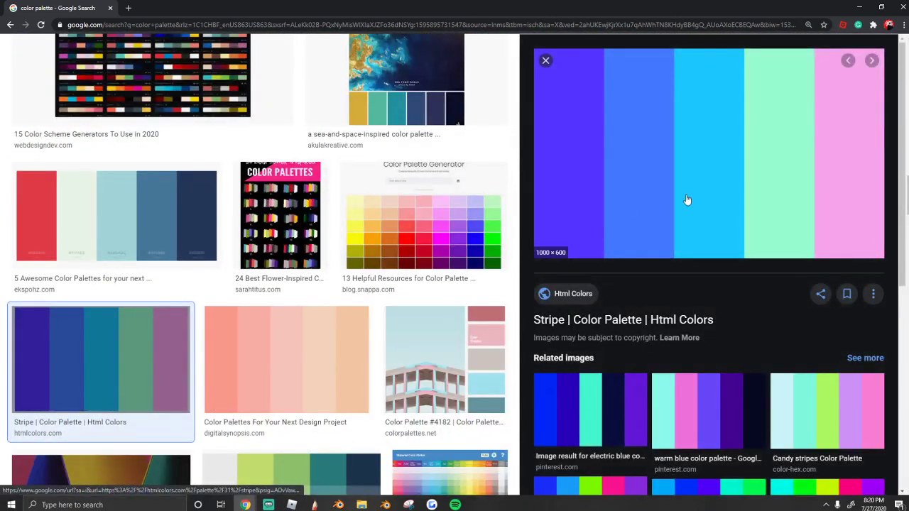
pyautogui.rightClick(693, 159)
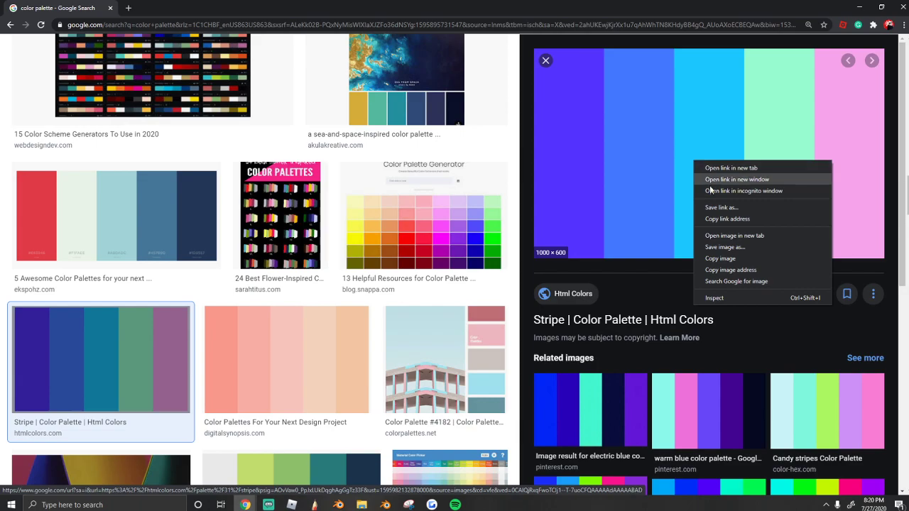
pyautogui.click(714, 244)
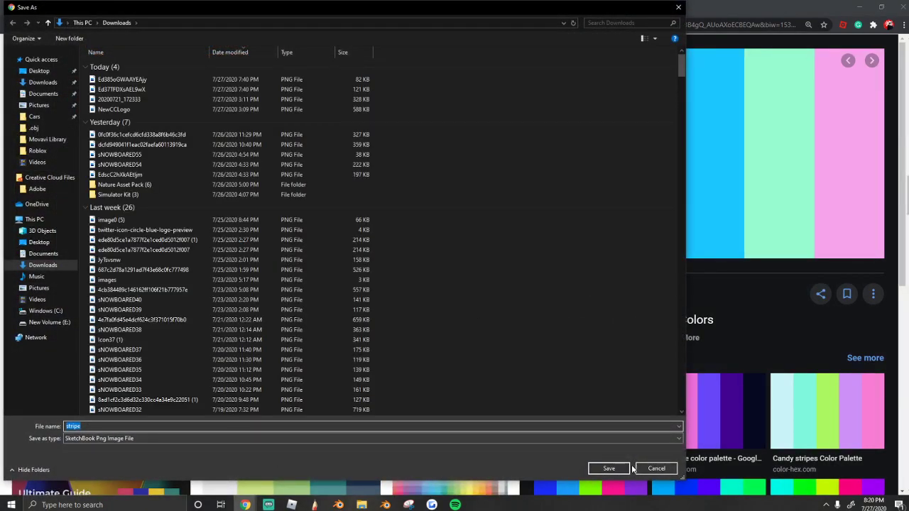
pyautogui.click(609, 468)
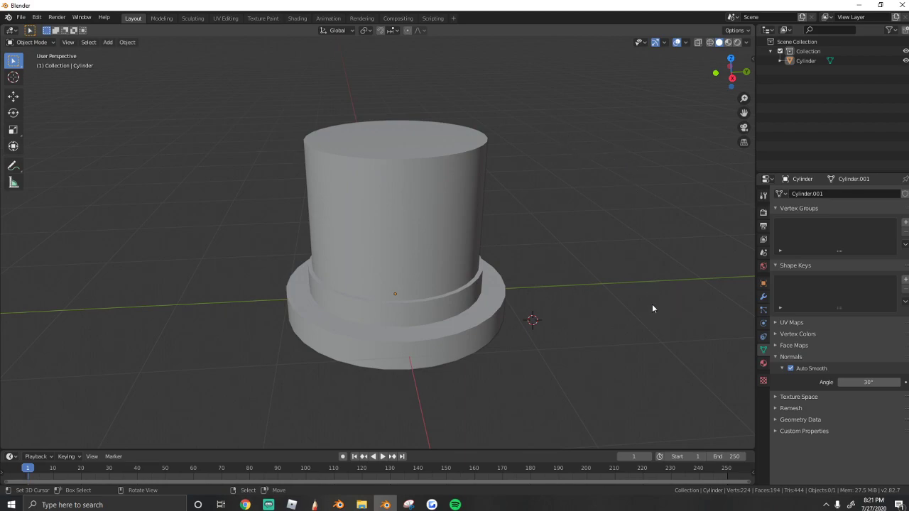
# Switch back to Blender, select the hat and create a new image texture that loads stripe.png from Downloads.
pyautogui.click(763, 382)
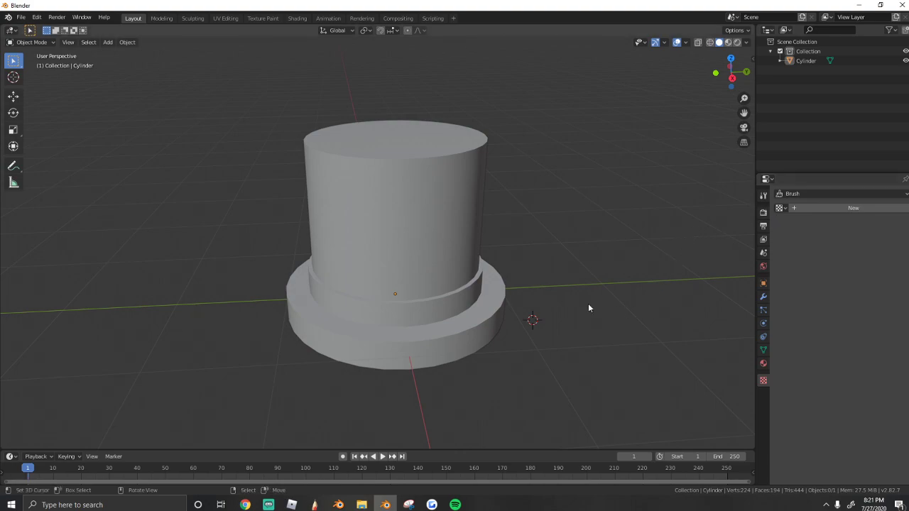
pyautogui.moveTo(396, 274); pyautogui.dragTo(393, 274)
pyautogui.click(399, 270)
pyautogui.hotkey('ctrl', 'z')
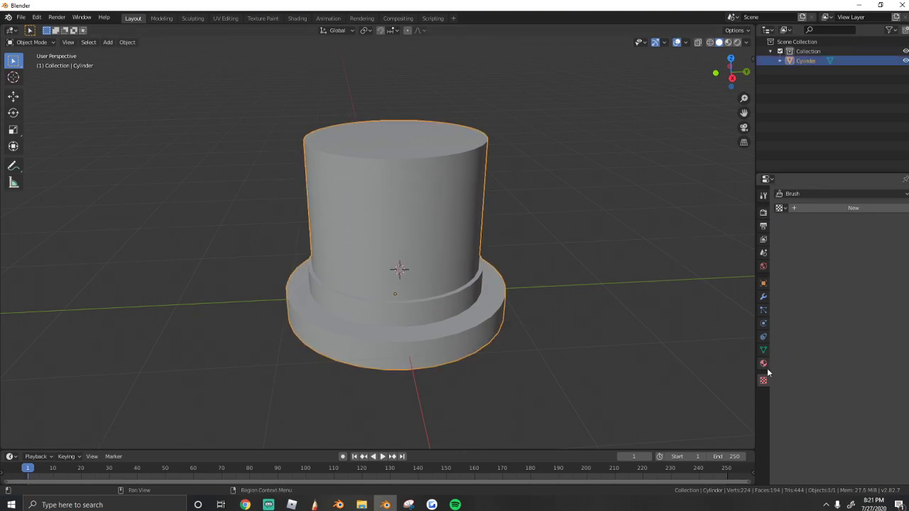
pyautogui.click(807, 207)
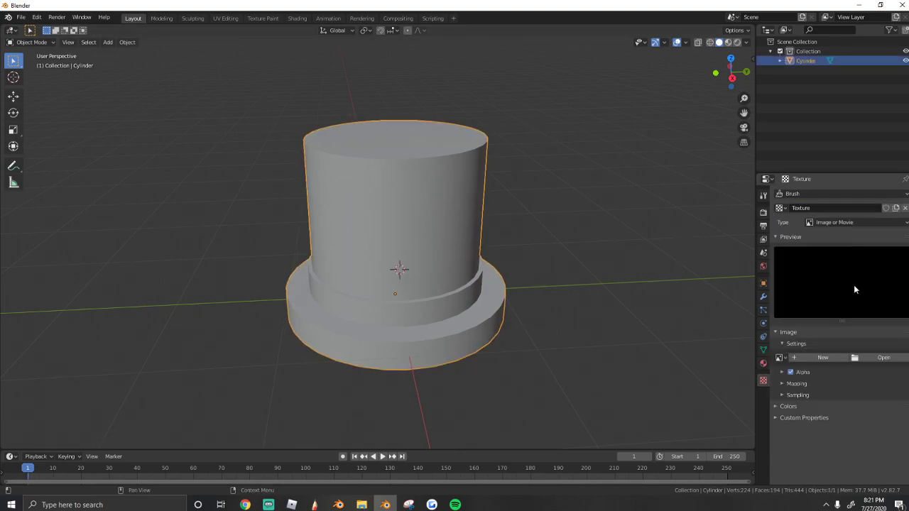
pyautogui.click(873, 358)
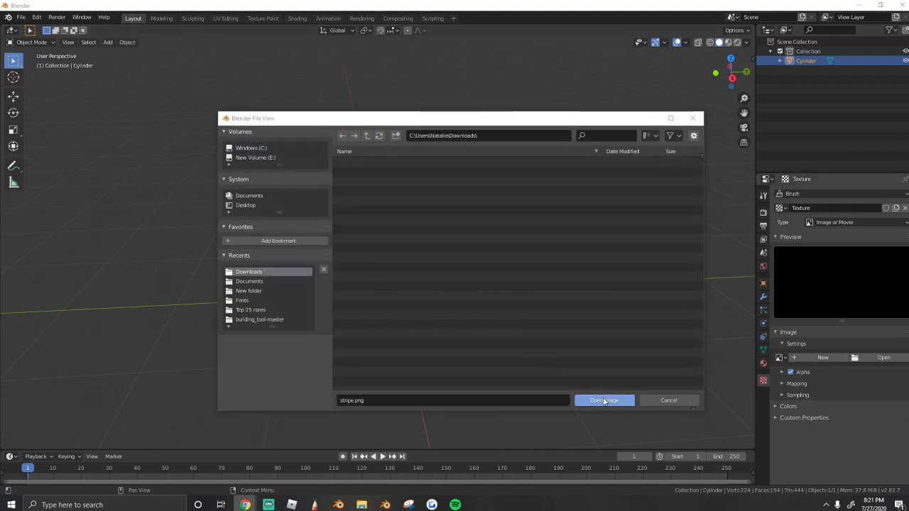
pyautogui.click(604, 400)
# Give the hat a new material whose Base Color uses an Image Texture loading stripe.png.
pyautogui.moveTo(670, 340)
pyautogui.mouseDown(button='middle')
pyautogui.moveTo(607, 333)
pyautogui.moveTo(670, 343)
pyautogui.mouseUp(button='middle')
pyautogui.scroll(1, 483, 313)
pyautogui.moveTo(483, 313); pyautogui.dragTo(396, 284, button='middle')
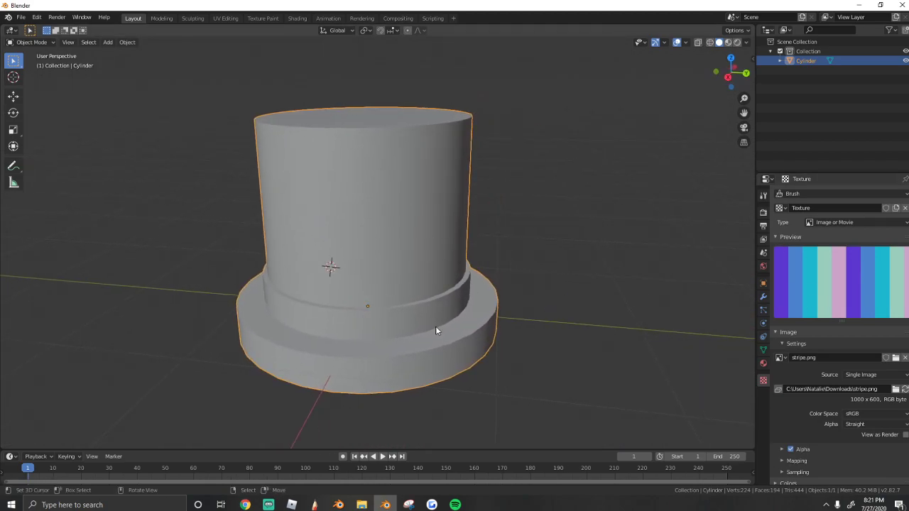
pyautogui.click(763, 364)
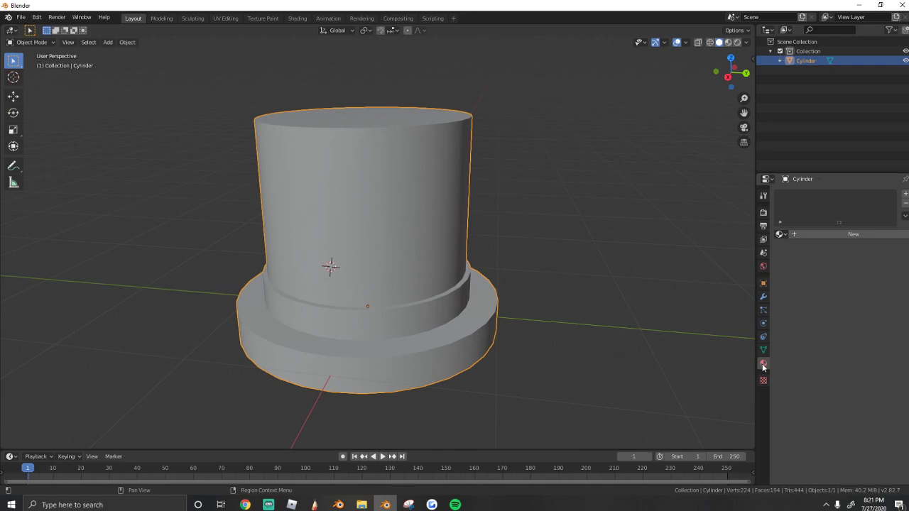
pyautogui.click(812, 236)
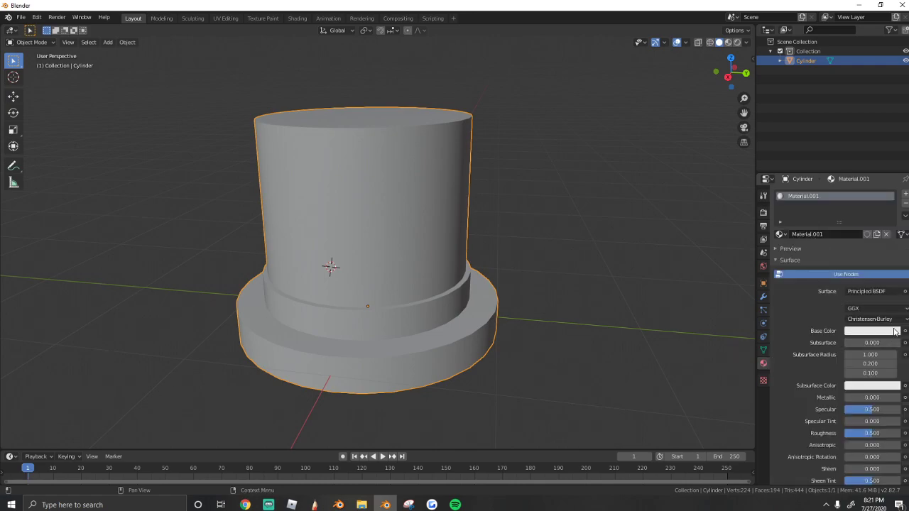
pyautogui.click(905, 332)
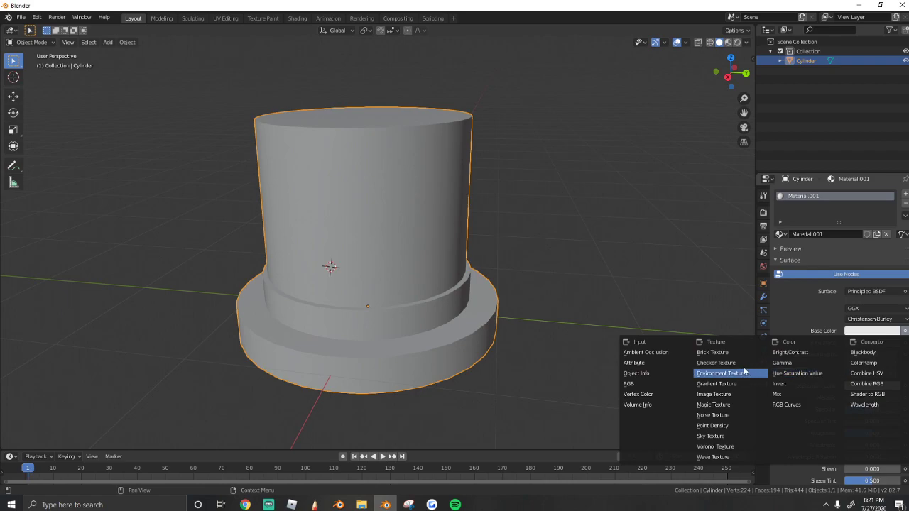
pyautogui.click(708, 394)
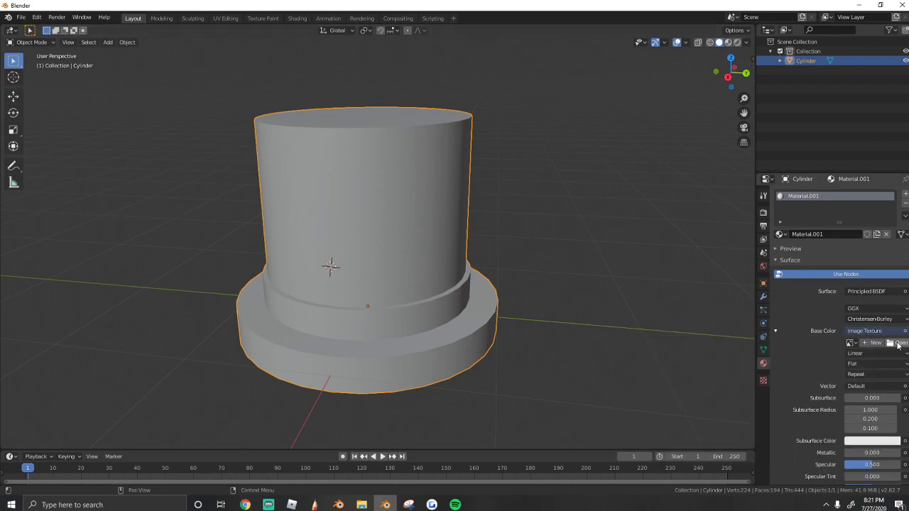
pyautogui.click(897, 343)
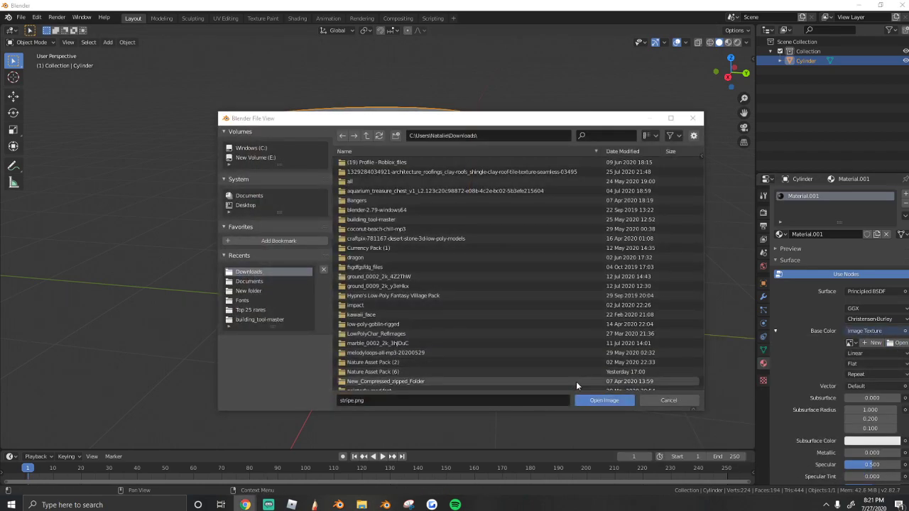
pyautogui.click(604, 401)
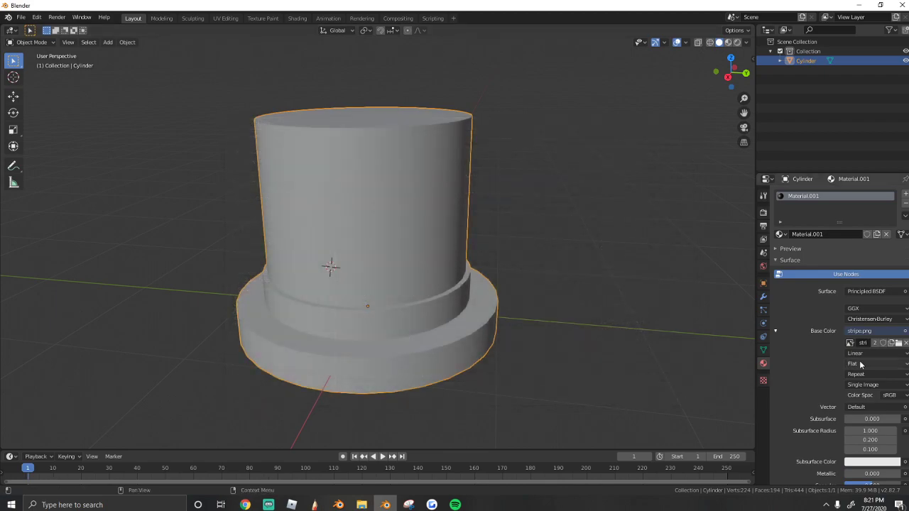
pyautogui.moveTo(502, 361); pyautogui.dragTo(518, 351, button='middle')
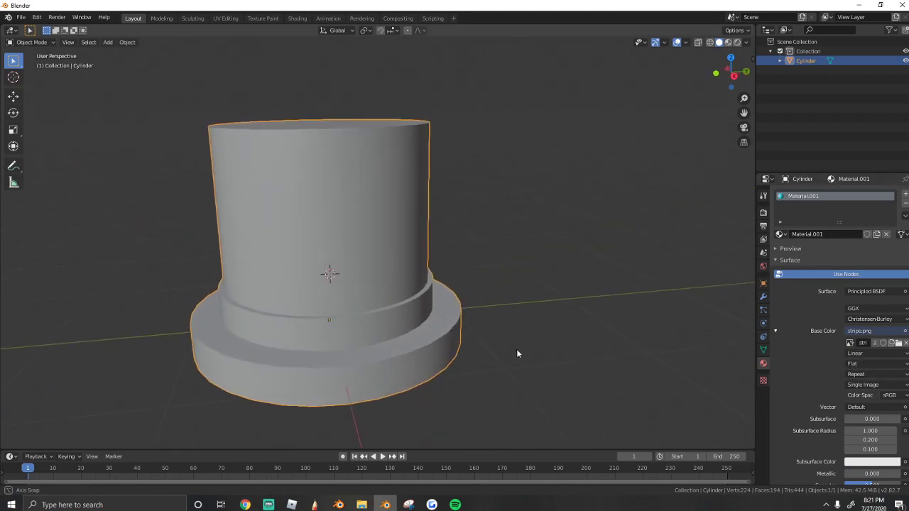
pyautogui.hotkey('shift', 'z')
pyautogui.hotkey('shift', 'z')
pyautogui.press('s')
pyautogui.click(461, 343)
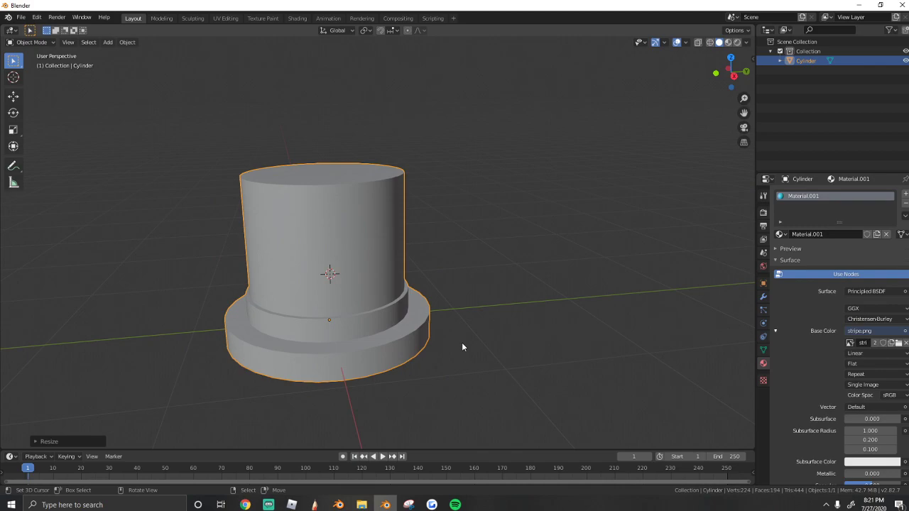
pyautogui.hotkey('ctrl', 'z')
# Display the hat in Material Preview shading and examine how the stripe palette maps around the crown, band and brim.
pyautogui.click(727, 42)
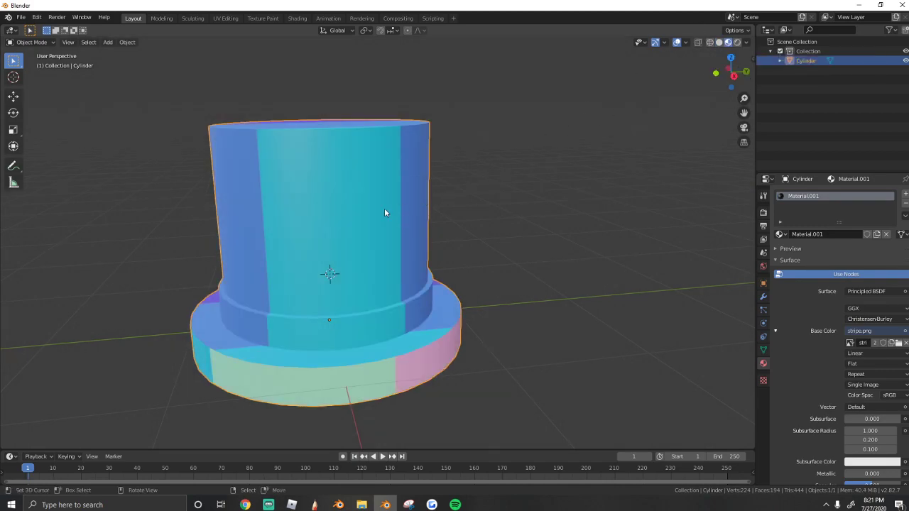
pyautogui.keyDown('shift'); pyautogui.moveTo(386, 211); pyautogui.dragTo(304, 266, button='middle'); pyautogui.keyUp('shift')
pyautogui.scroll(-5, 304, 267)
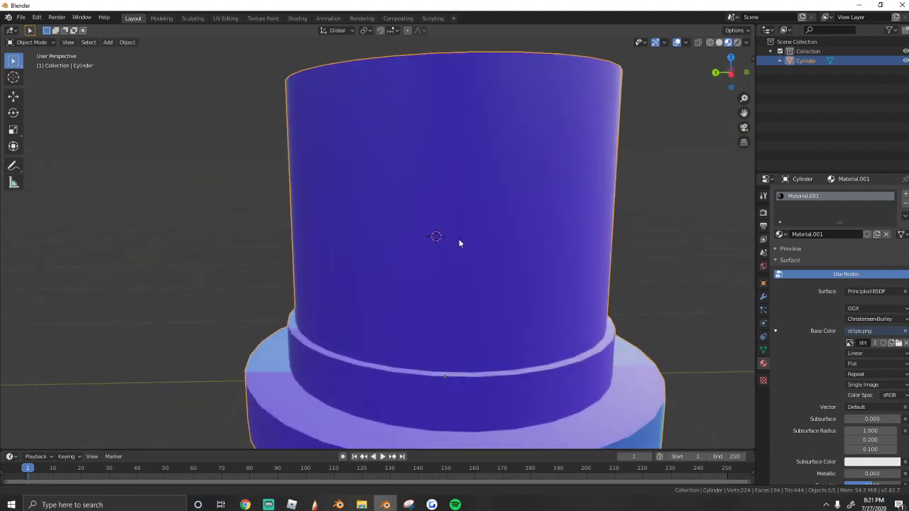
pyautogui.moveTo(458, 244); pyautogui.dragTo(386, 258, button='middle')
pyautogui.scroll(1, 526, 283)
pyautogui.moveTo(526, 283); pyautogui.dragTo(418, 294, button='middle')
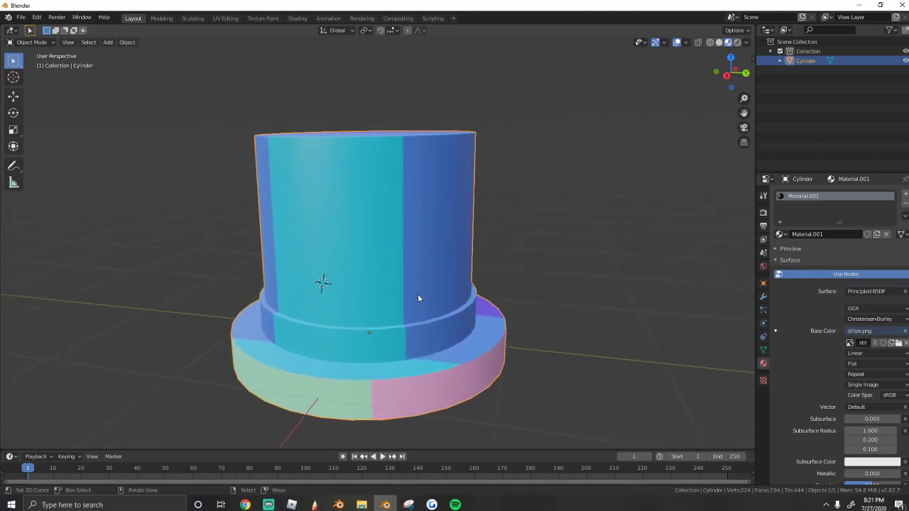
pyautogui.click(547, 286)
# Open the UV Editing workspace and view the hat up close in Right Orthographic view.
pyautogui.click(216, 19)
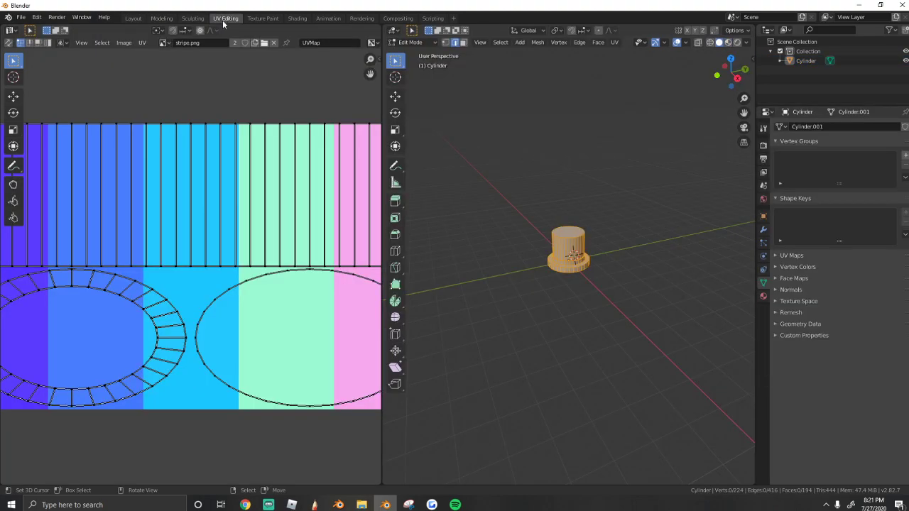
pyautogui.scroll(-2, 247, 209)
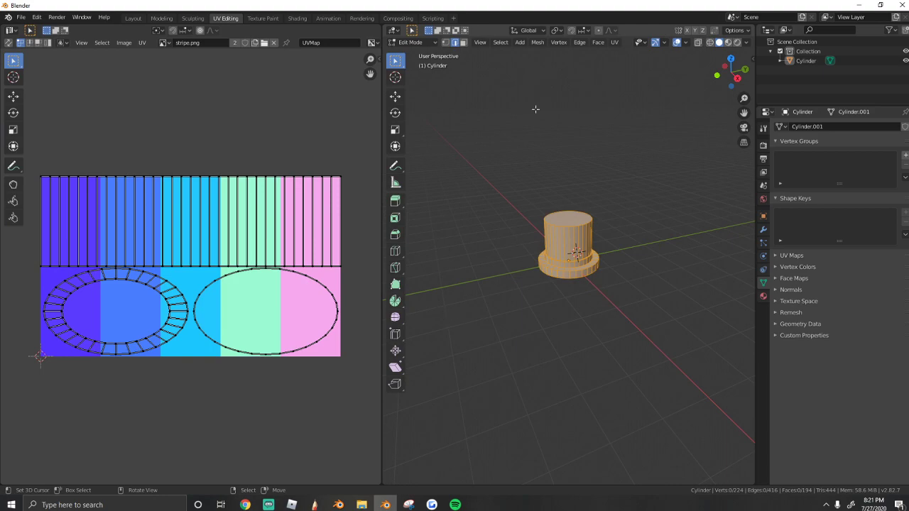
pyautogui.click(737, 78)
pyautogui.scroll(5, 564, 203)
pyautogui.scroll(3, 539, 226)
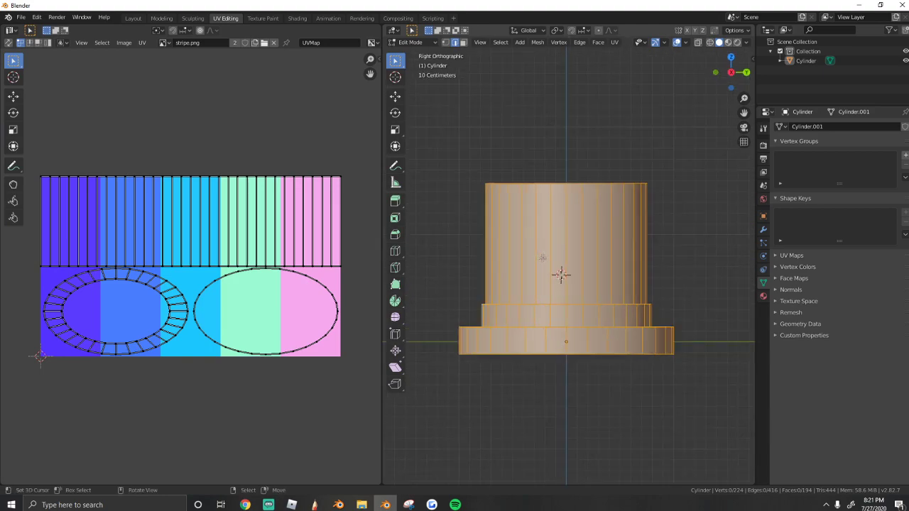
# Examine how the whole hat's UV layout sits over the stripe image by selecting and deselecting the entire mesh.
pyautogui.hotkey('alt', 'a')
pyautogui.press('a')
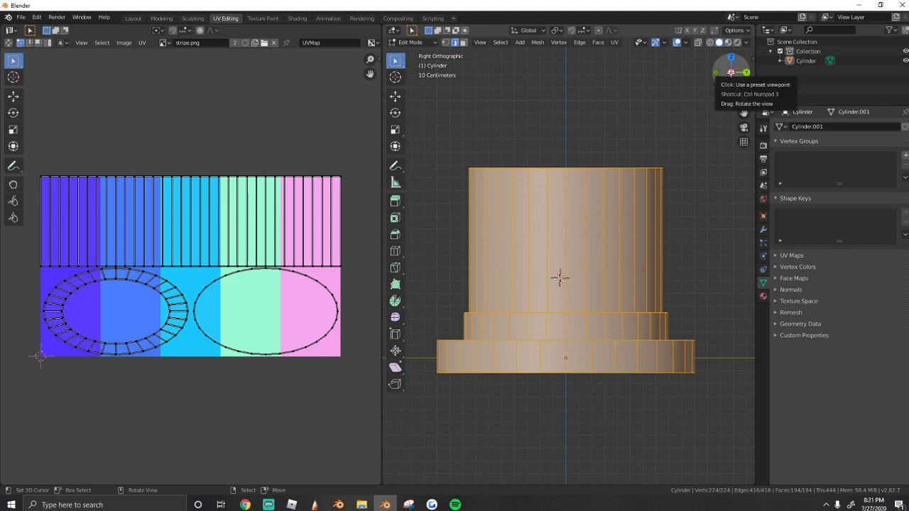
pyautogui.press('u')
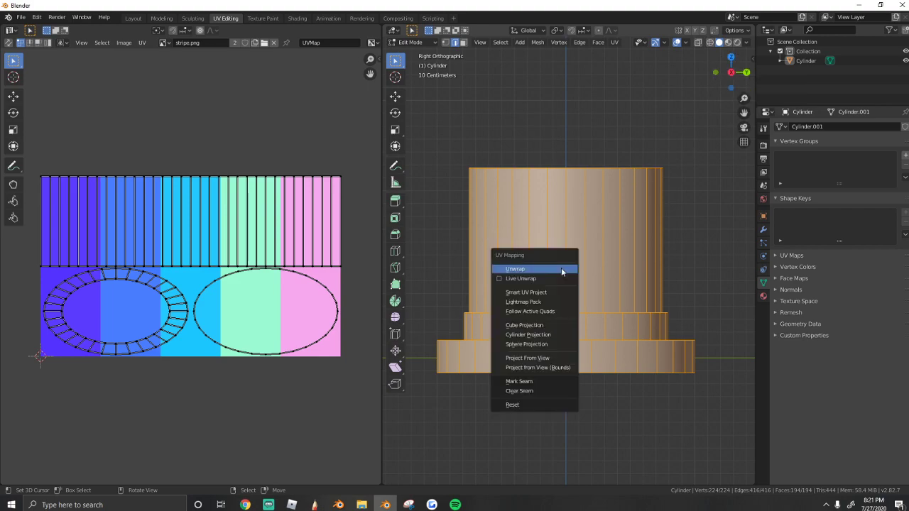
pyautogui.hotkey('alt', 'a')
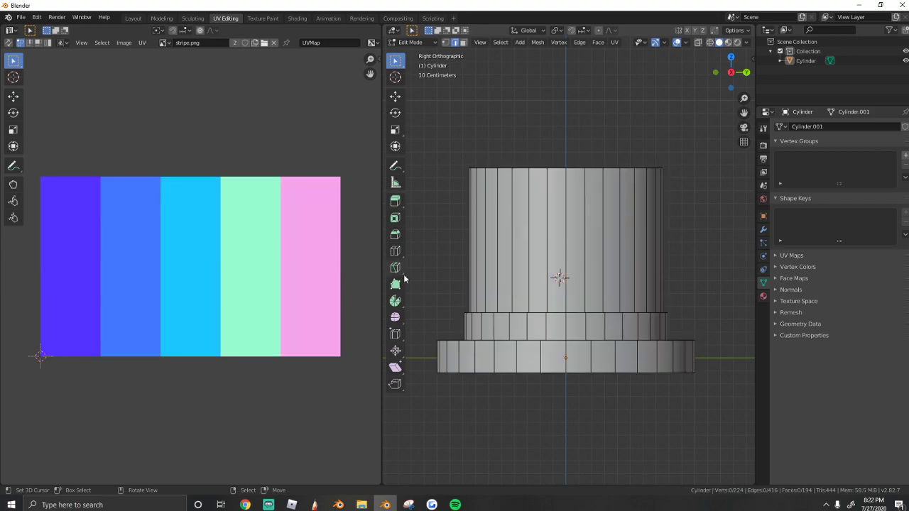
pyautogui.press('a')
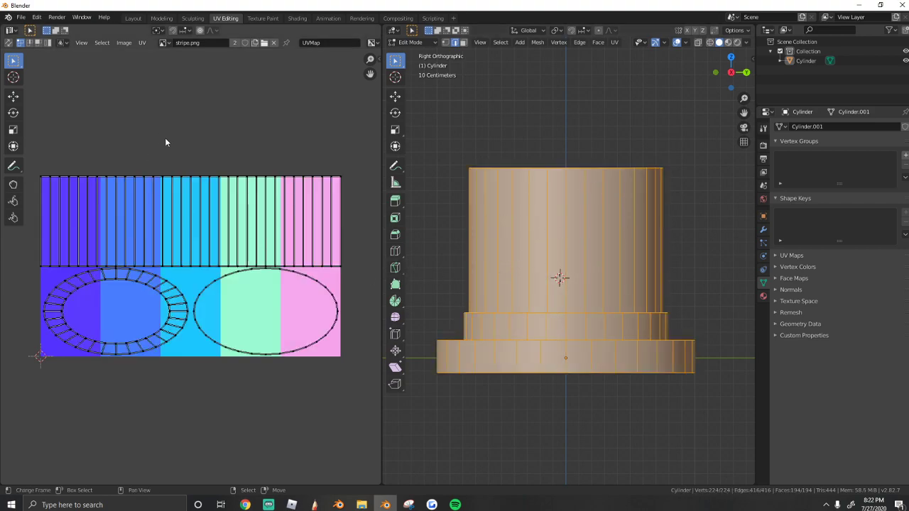
pyautogui.scroll(1, 572, 269)
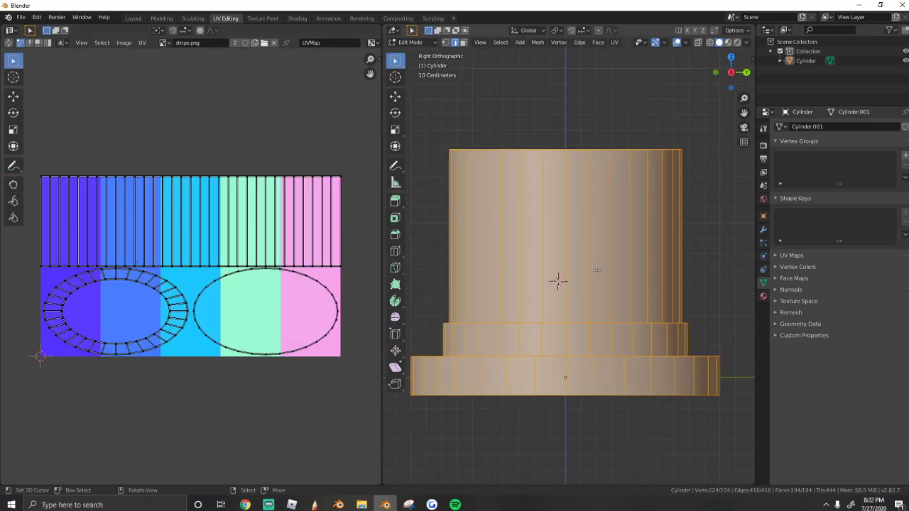
pyautogui.hotkey('alt', 'a')
pyautogui.press('a')
pyautogui.hotkey('alt', 'a')
pyautogui.press('a')
# Switch to face selection and examine the UV islands of the crown, band and brim face loops, ending with all faces selected.
pyautogui.keyDown('alt'); pyautogui.click(568, 269); pyautogui.keyUp('alt')
pyautogui.click(462, 42)
pyautogui.keyDown('alt'); pyautogui.click(590, 267); pyautogui.keyUp('alt')
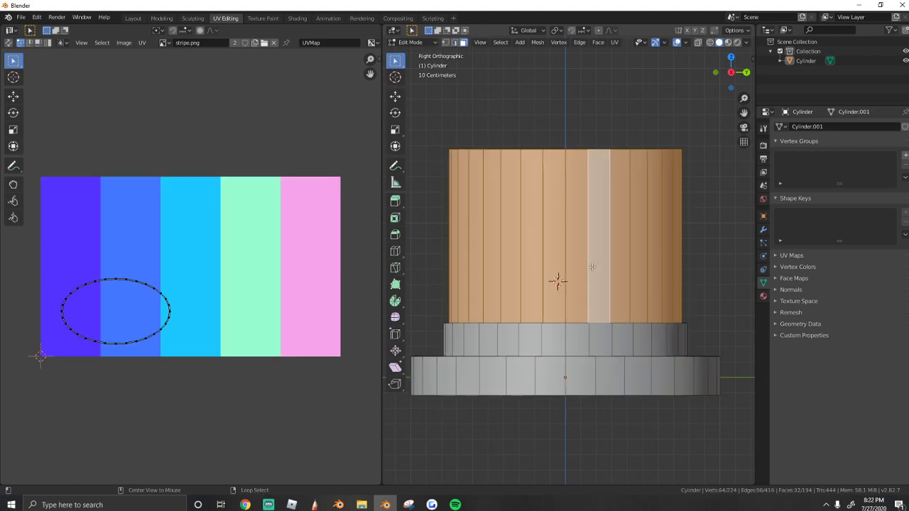
pyautogui.hotkey('alt', 'a')
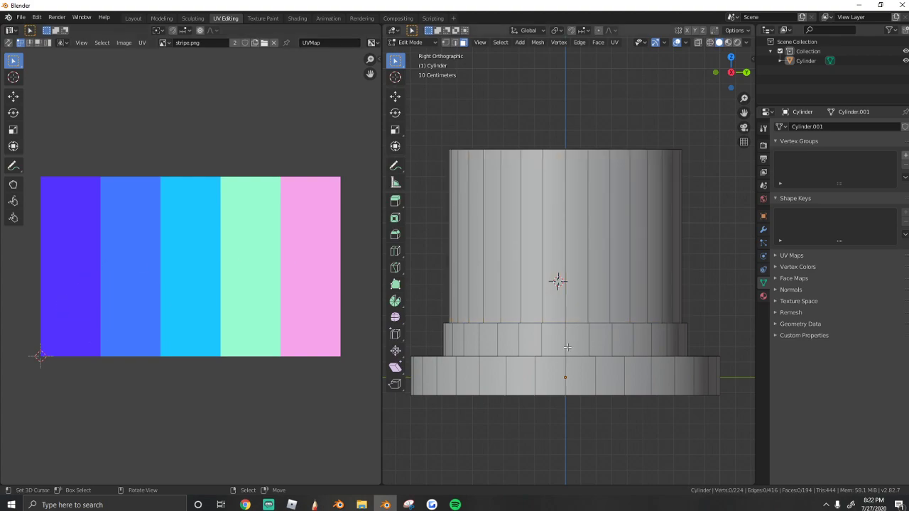
pyautogui.keyDown('alt'); pyautogui.click(569, 346); pyautogui.keyUp('alt')
pyautogui.keyDown('alt'); pyautogui.click(514, 386); pyautogui.keyUp('alt')
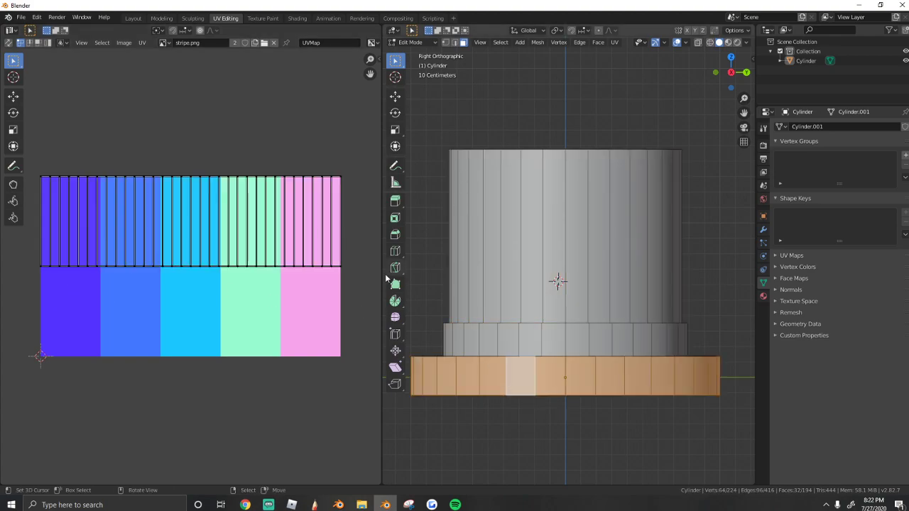
pyautogui.press('a')
pyautogui.scroll(-2, 503, 291)
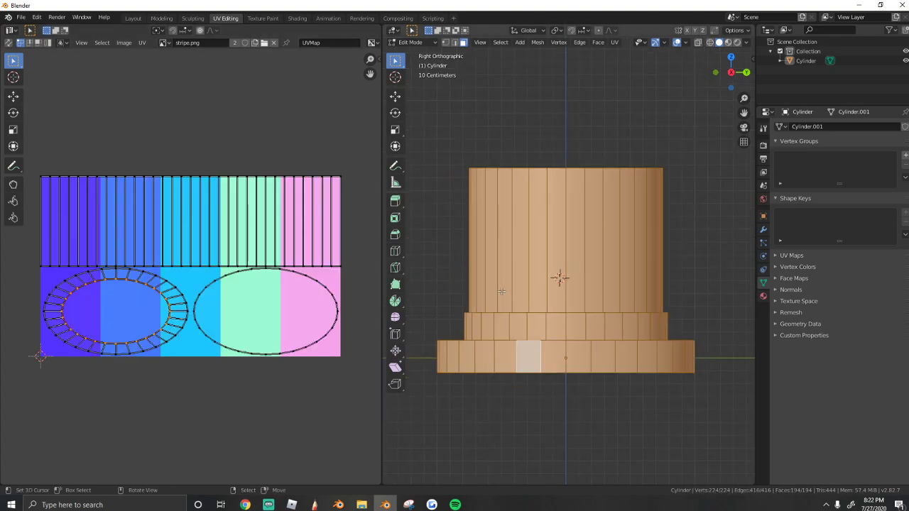
# Show the hat in Material Preview shading and examine where the crown's face loop lies on the stripe image.
pyautogui.click(728, 42)
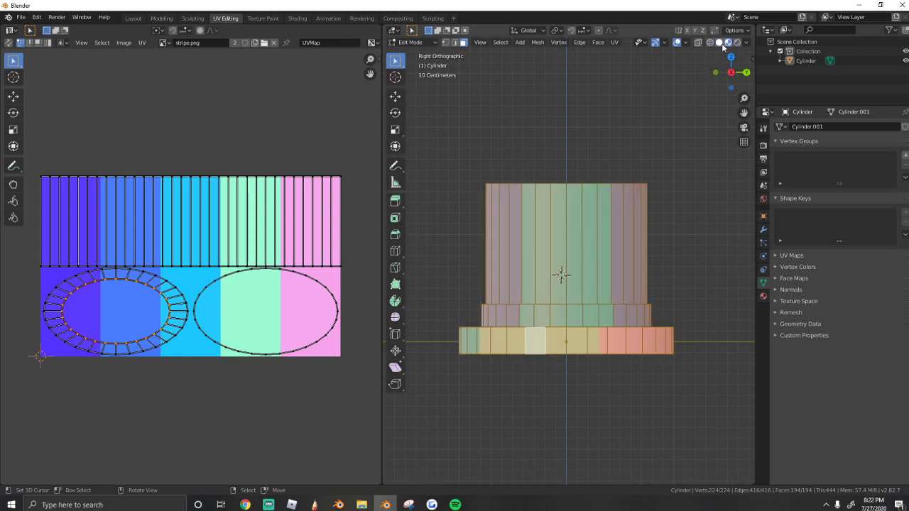
pyautogui.scroll(2, 537, 270)
pyautogui.click(527, 287)
pyautogui.keyDown('alt'); pyautogui.click(536, 286); pyautogui.keyUp('alt')
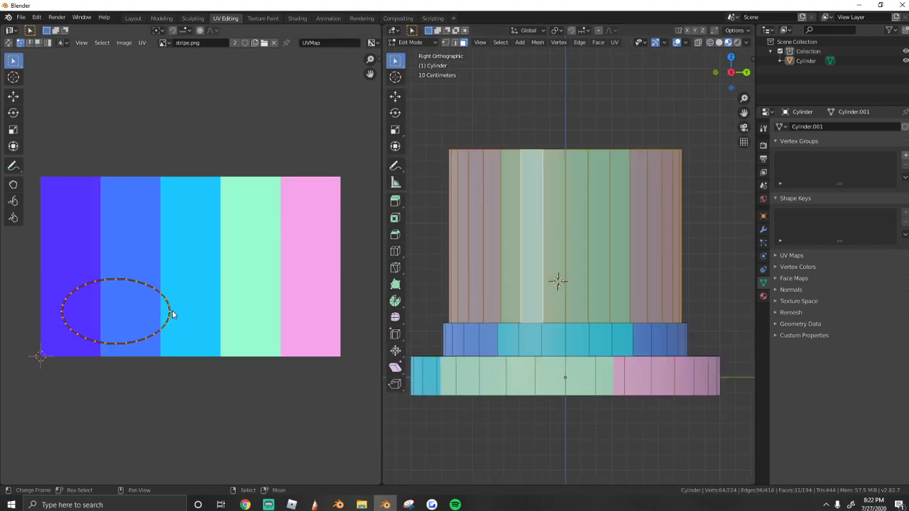
pyautogui.moveTo(172, 314); pyautogui.dragTo(119, 278)
pyautogui.hotkey('ctrl', 'z')
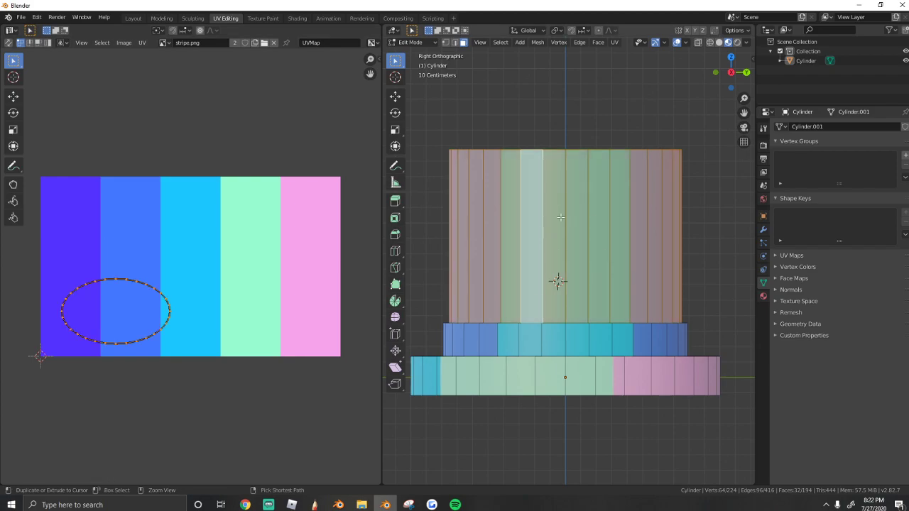
# Unwrap all faces of the hat with Project From View in the side view.
pyautogui.press('a')
pyautogui.scroll(-4, 577, 337)
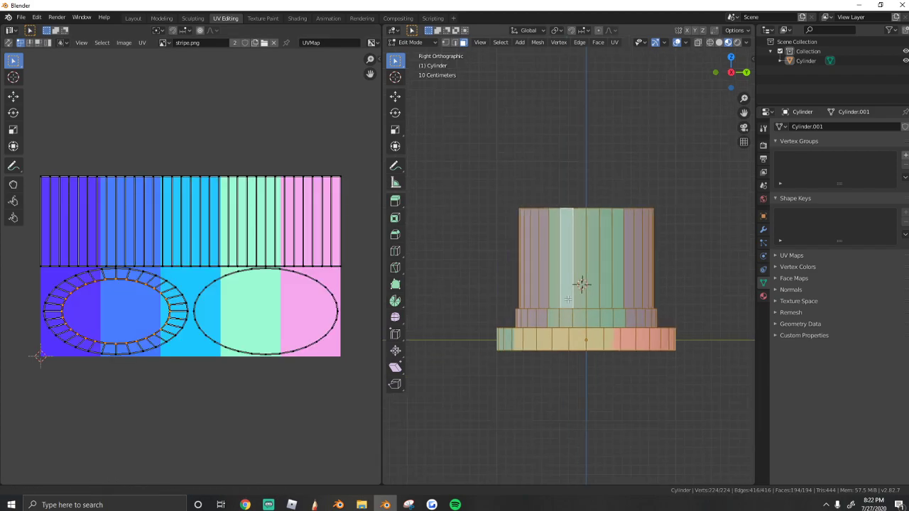
pyautogui.press('u')
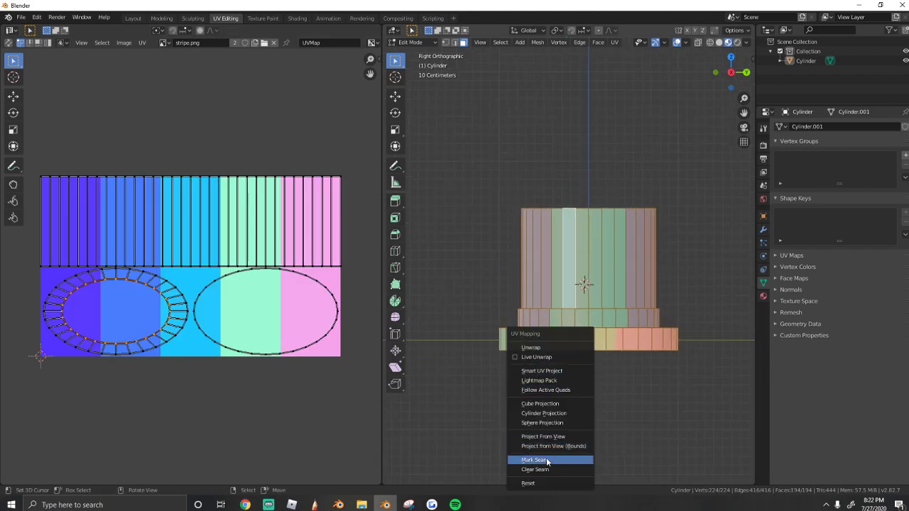
pyautogui.press('u')
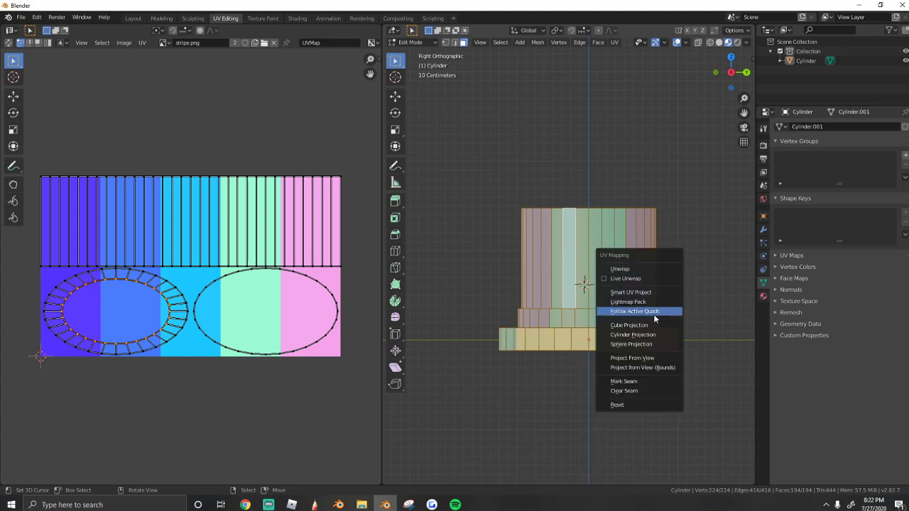
pyautogui.click(639, 357)
pyautogui.scroll(2, 221, 288)
# Narrow all the hat's UVs to about 0.45 along X, then position and enlarge them to fit inside the cyan stripe.
pyautogui.press('a')
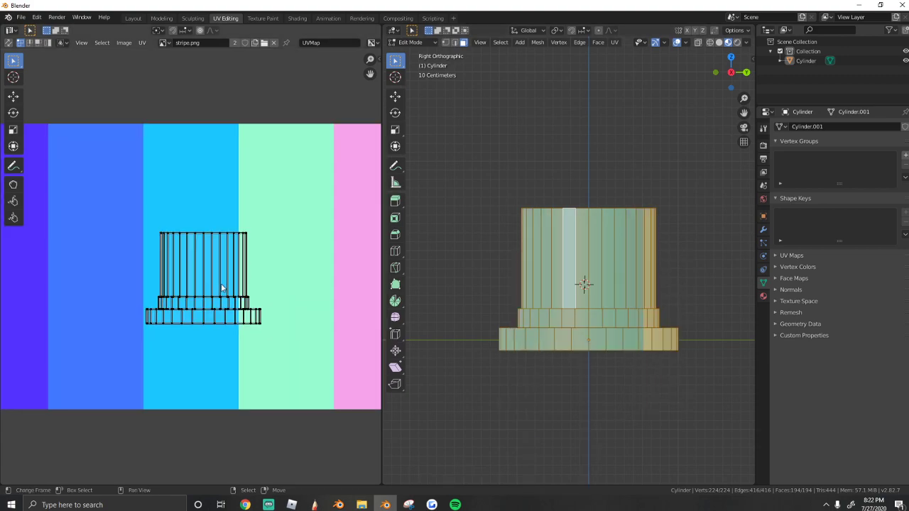
pyautogui.press('a')
pyautogui.scroll(-3, 231, 290)
pyautogui.scroll(1, 241, 286)
pyautogui.press('s')
pyautogui.press('x')
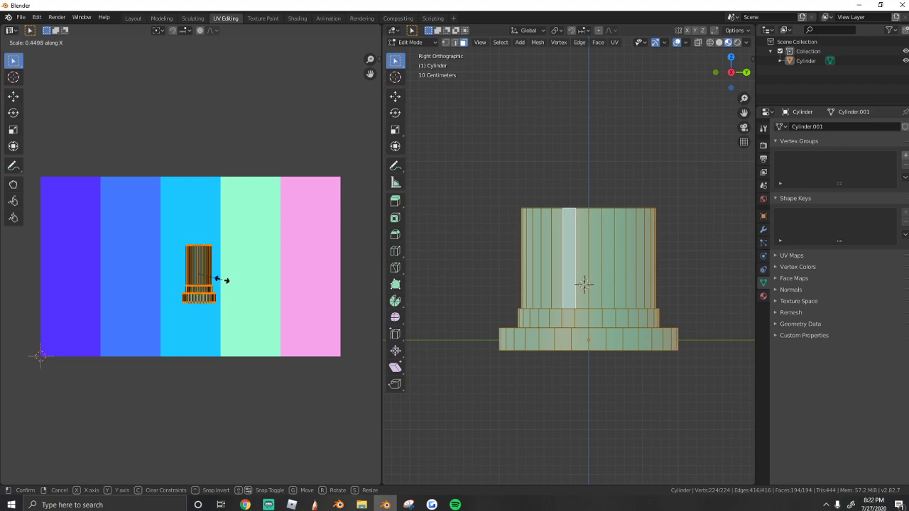
pyautogui.click(223, 282)
pyautogui.press('g')
pyautogui.click(213, 277)
pyautogui.press('s')
pyautogui.click(223, 279)
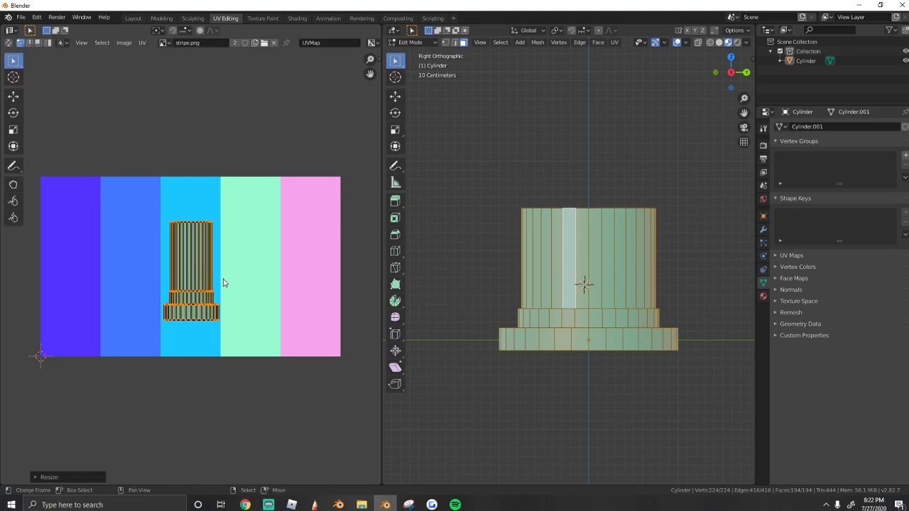
# Move all the hat's UVs onto the dark violet-blue stripe and resize them to fit entirely within it.
pyautogui.press('g')
pyautogui.click(101, 274)
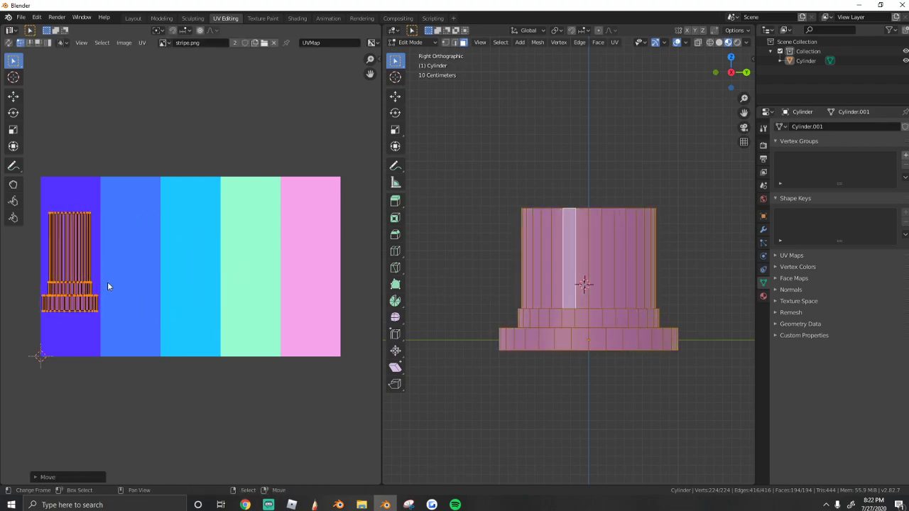
pyautogui.press('s')
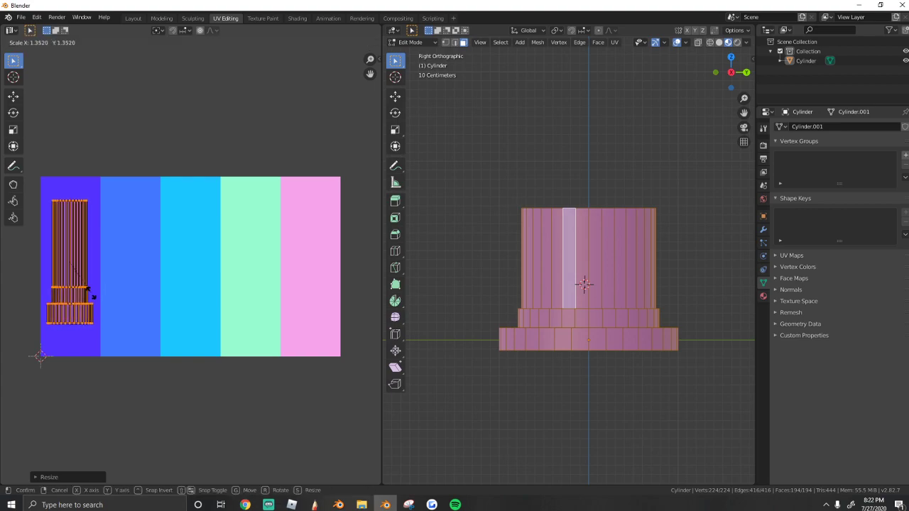
pyautogui.click(89, 291)
# Select the hat band's side and upper rim face loops, move their UVs onto the cyan stripe and check the colors in Object Mode.
pyautogui.scroll(3, 520, 308)
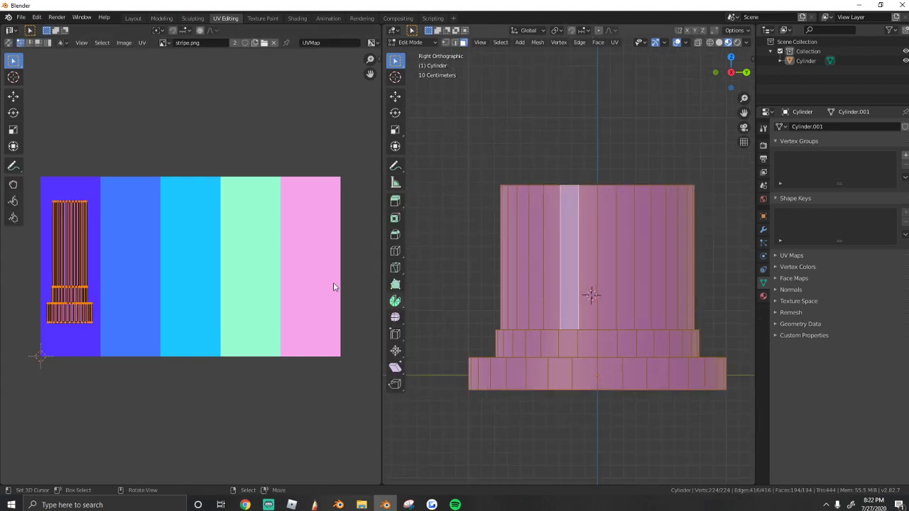
pyautogui.moveTo(596, 284); pyautogui.dragTo(601, 324, button='middle')
pyautogui.keyDown('alt'); pyautogui.click(573, 379); pyautogui.keyUp('alt')
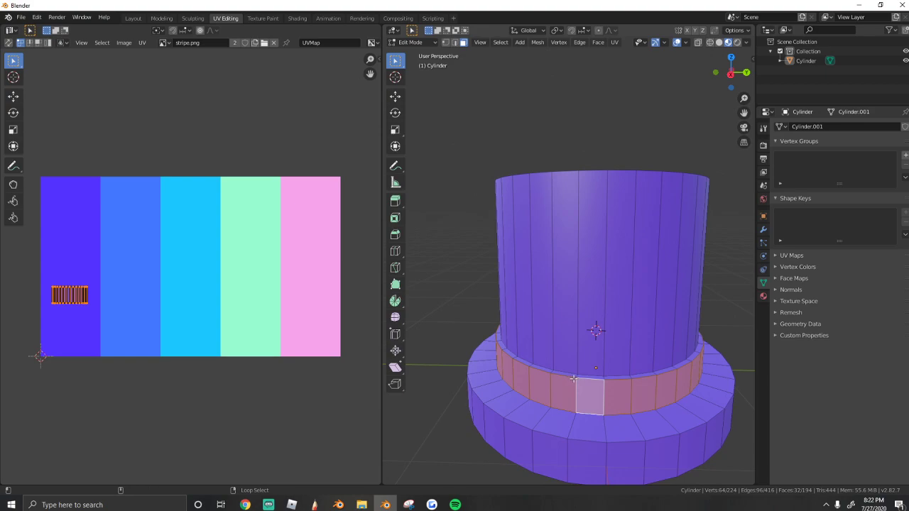
pyautogui.keyDown('alt'); pyautogui.keyDown('shift'); pyautogui.click(572, 376); pyautogui.keyUp('shift'); pyautogui.keyUp('alt')
pyautogui.press('g')
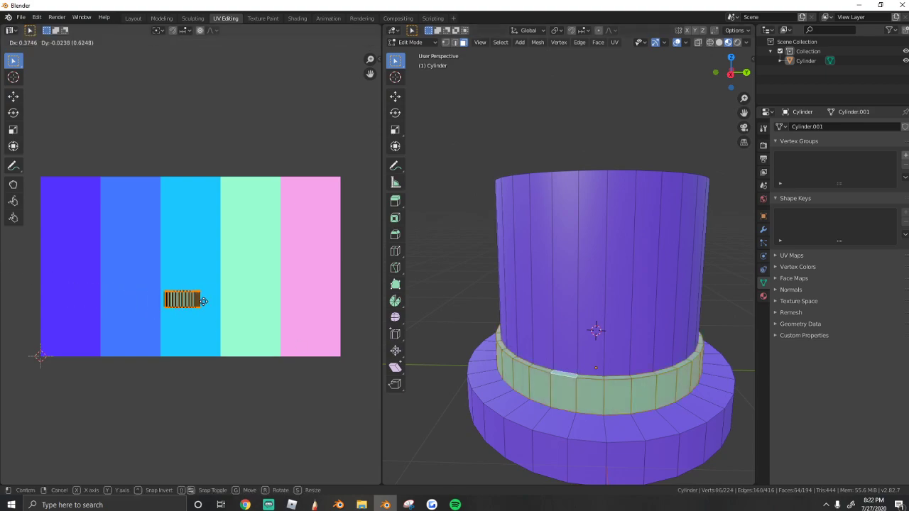
pyautogui.click(213, 300)
pyautogui.press('Tab')
pyautogui.scroll(-2, 584, 324)
pyautogui.moveTo(584, 319)
pyautogui.mouseDown(button='middle')
pyautogui.moveTo(578, 347)
pyautogui.moveTo(566, 319)
pyautogui.moveTo(596, 311)
pyautogui.mouseUp(button='middle')
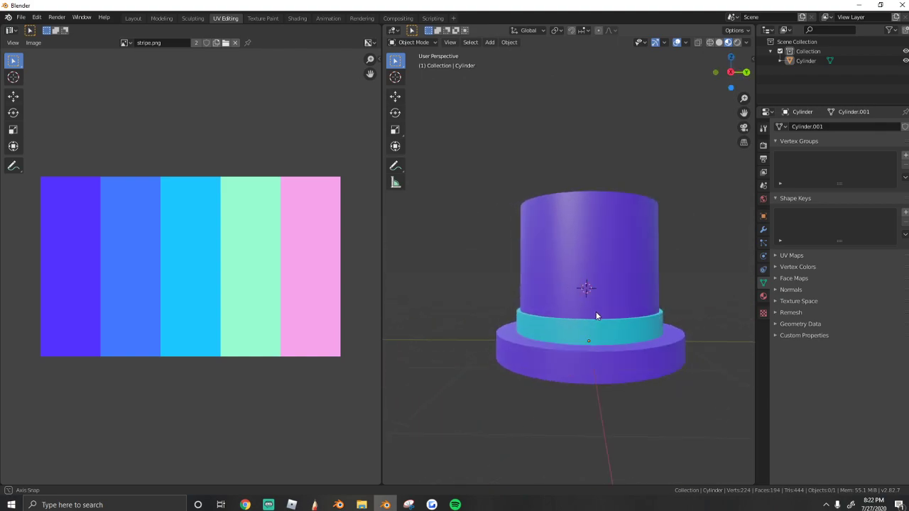
# Move the hat band's UVs onto the pink stripe.
pyautogui.press('Tab')
pyautogui.press('g')
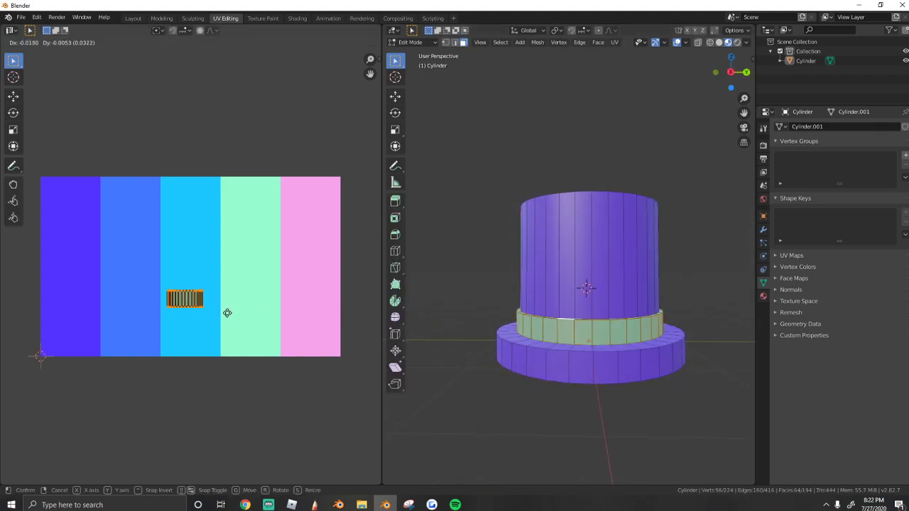
pyautogui.click(345, 308)
pyautogui.press('Tab')
pyautogui.press('Tab')
pyautogui.press('g')
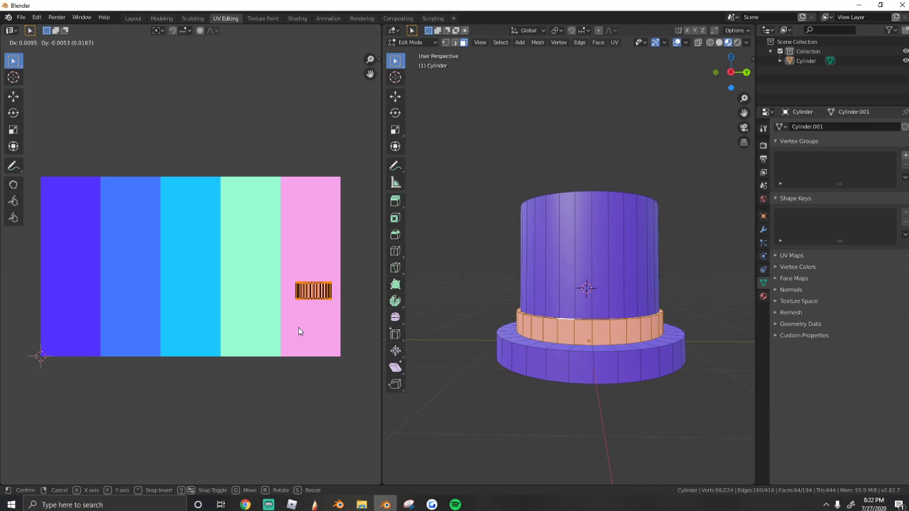
pyautogui.click(300, 329)
# Return to Object Mode, widen the 3D viewport and inspect the colored hat up close from another side.
pyautogui.press('Tab')
pyautogui.moveTo(577, 334); pyautogui.dragTo(461, 361, button='middle')
pyautogui.hotkey('shift', '`')
pyautogui.press('s')
pyautogui.click(569, 259)
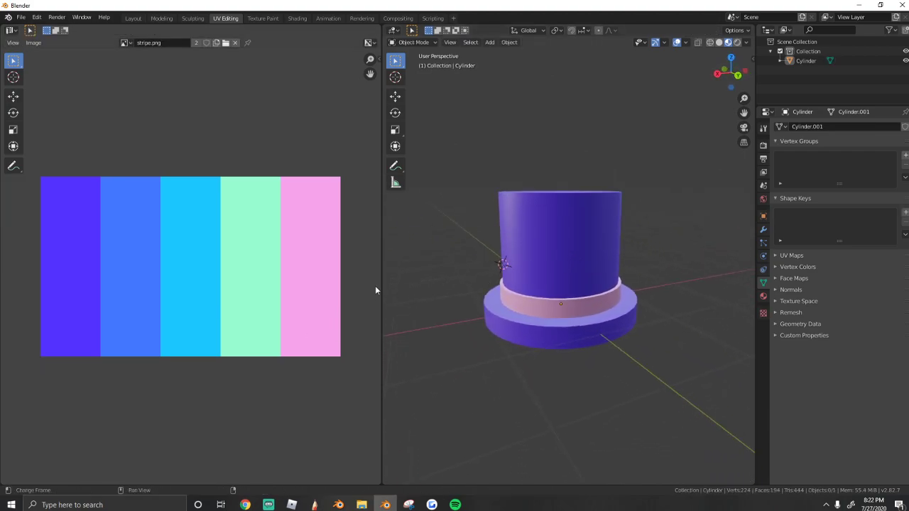
pyautogui.moveTo(379, 285); pyautogui.dragTo(228, 286)
pyautogui.hotkey('shift', '`')
pyautogui.press('e')
pyautogui.press('w')
pyautogui.press('d')
pyautogui.press('q')
pyautogui.click(491, 260)
# Select the hat and start exporting it in Wavefront (.obj) format.
pyautogui.click(493, 263)
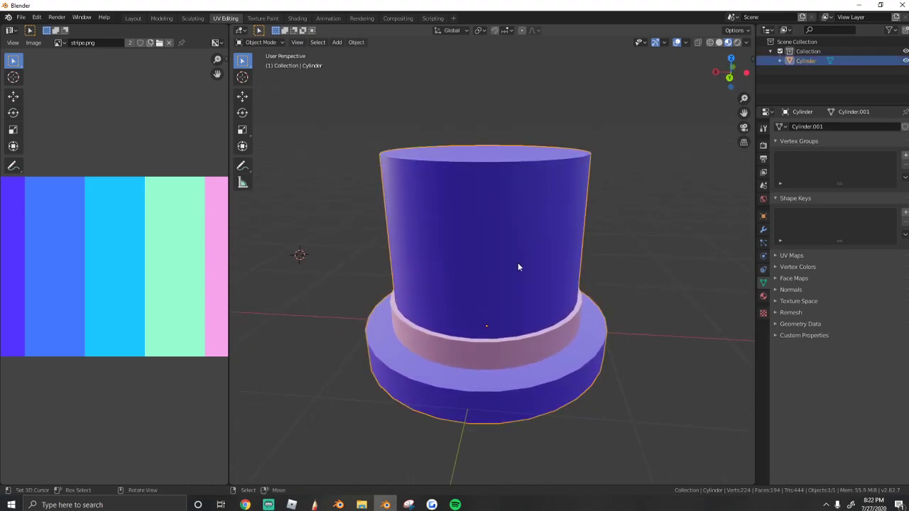
pyautogui.click(22, 18)
pyautogui.moveTo(27, 156)
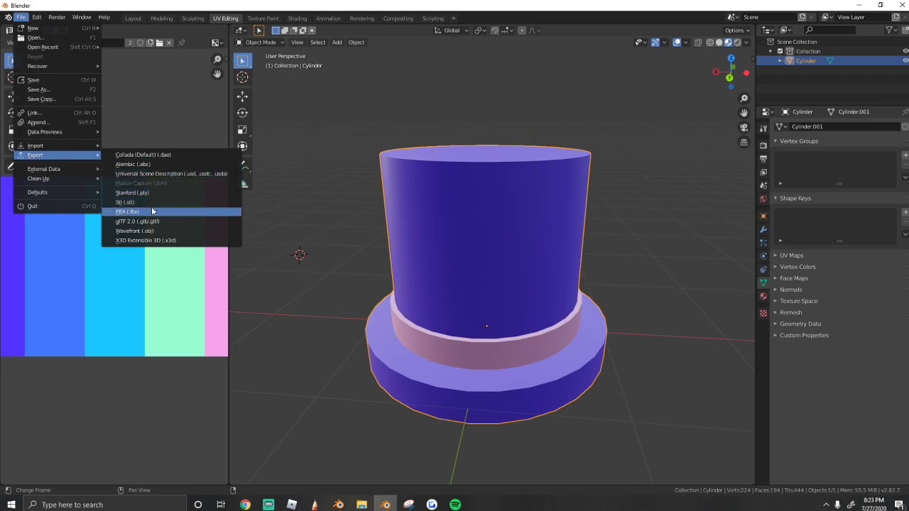
pyautogui.click(139, 231)
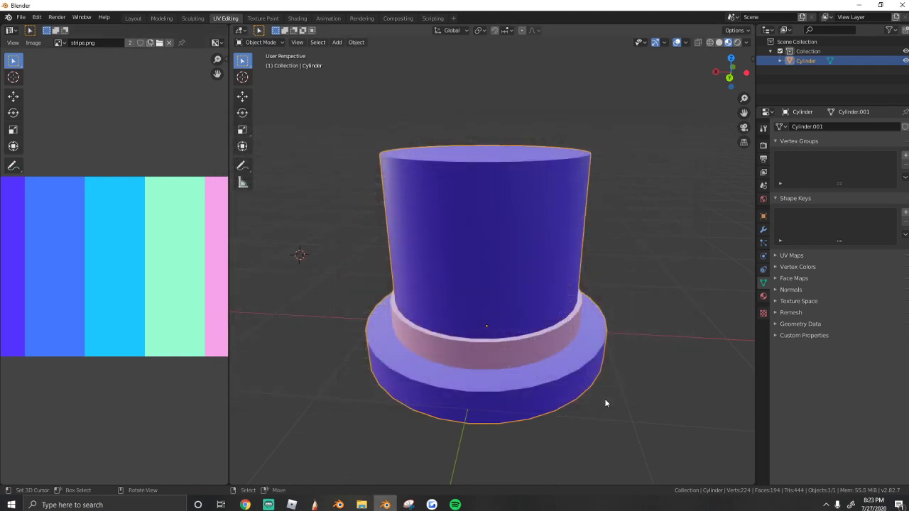
# Switch to Roblox Studio and insert a MeshPart into the baseplate scene.
pyautogui.hotkey('alt', 'Tab')
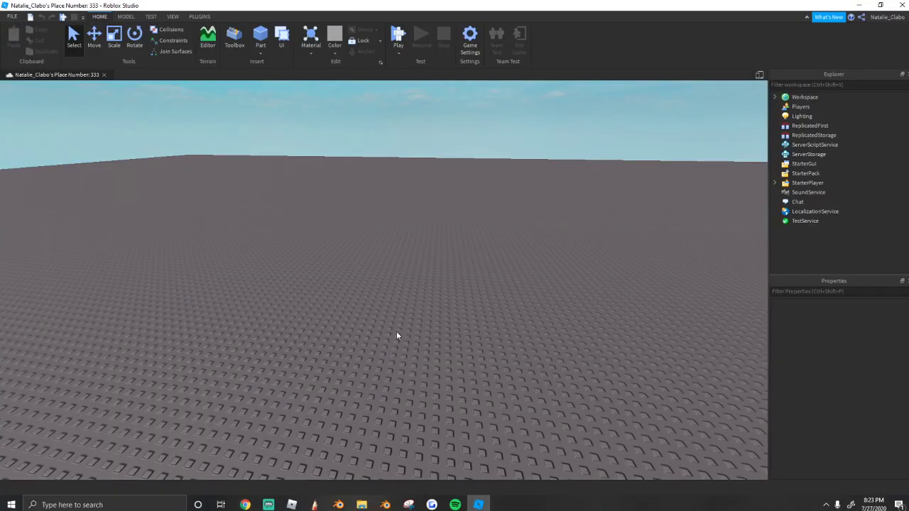
pyautogui.rightClick(397, 333)
pyautogui.click(426, 313)
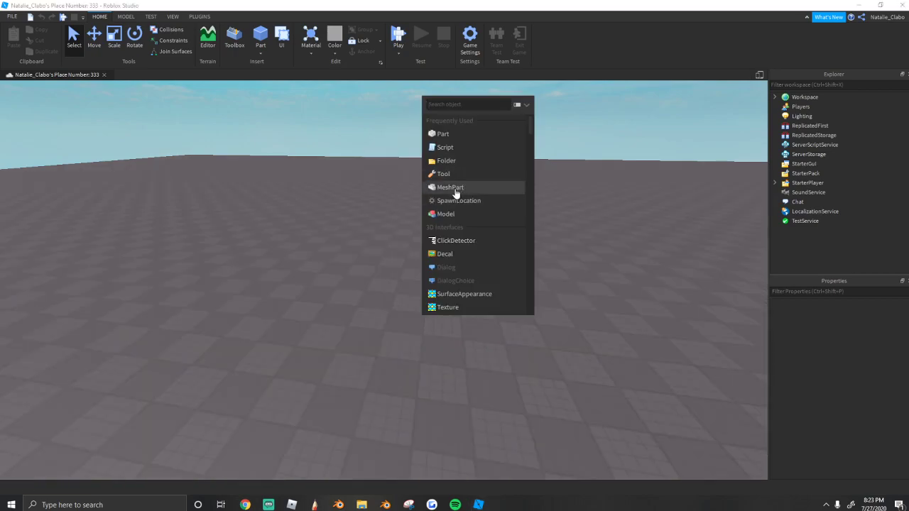
pyautogui.click(459, 191)
# Select the MeshPart block on the baseplate and load a mesh file through its MeshId property.
pyautogui.moveTo(333, 351); pyautogui.dragTo(410, 317, button='right')
pyautogui.scroll(3, 410, 316)
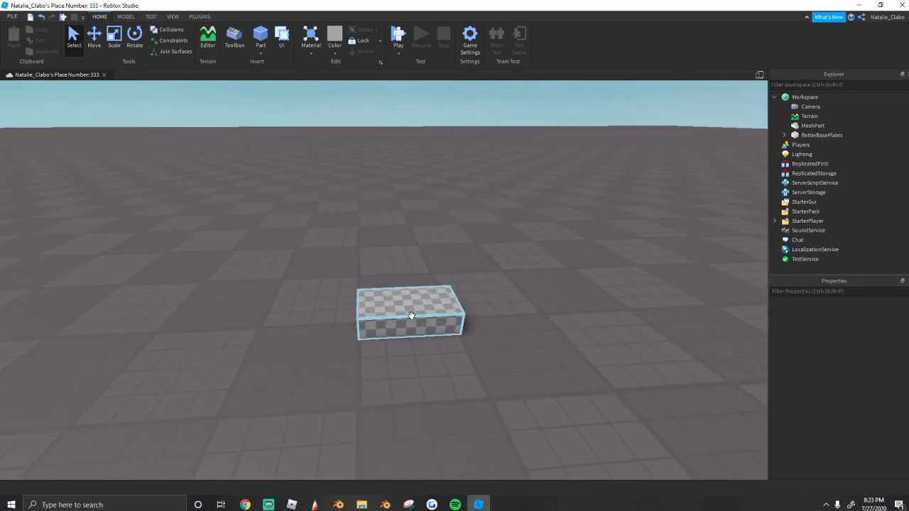
pyautogui.click(408, 331)
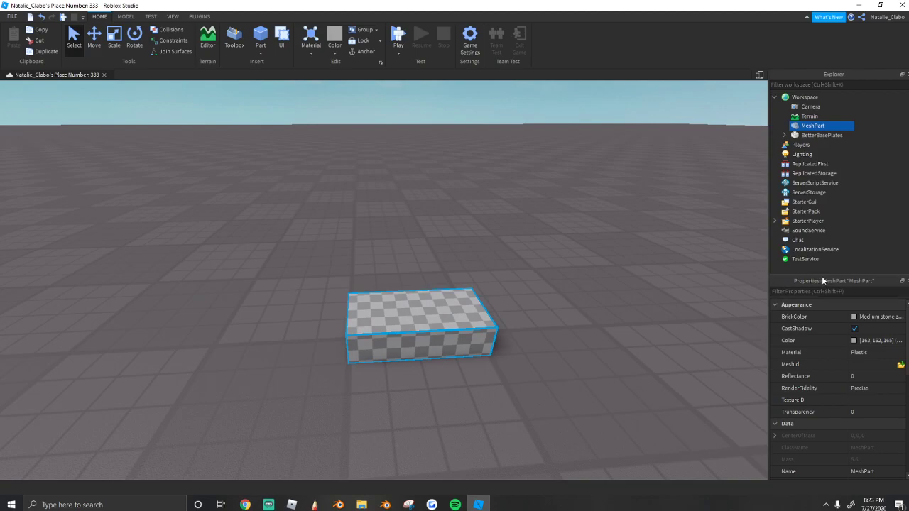
pyautogui.click(900, 364)
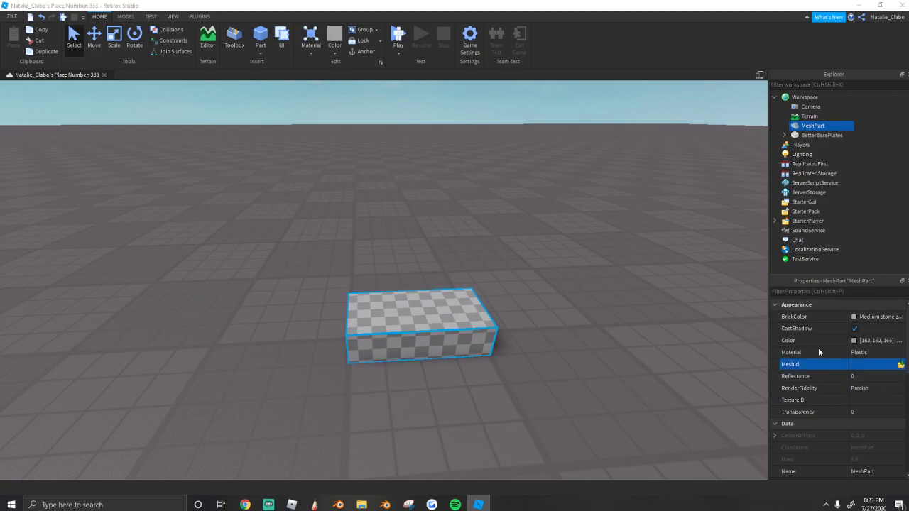
pyautogui.press('Escape')
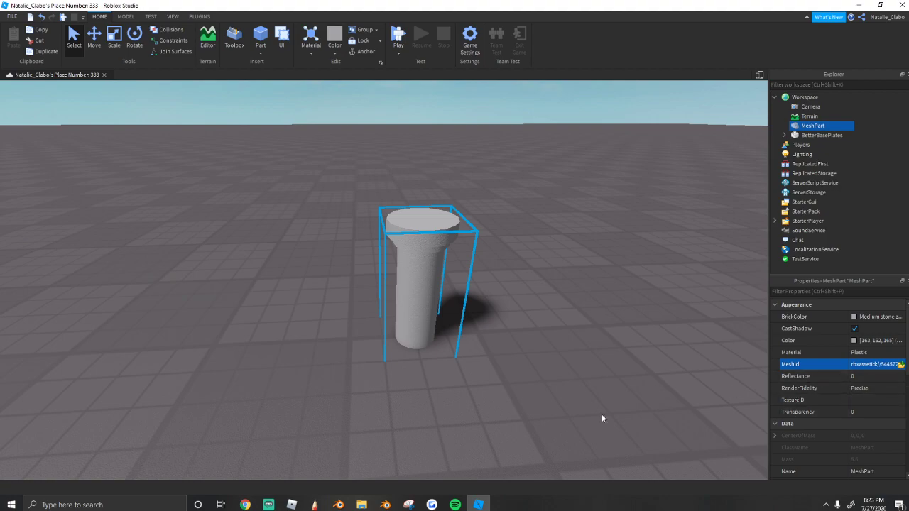
# Switch to Blender and export the top hat as Wavefront OBJ to the Documents folder, overwriting TopHat.obj.
pyautogui.click(385, 504)
pyautogui.click(20, 17)
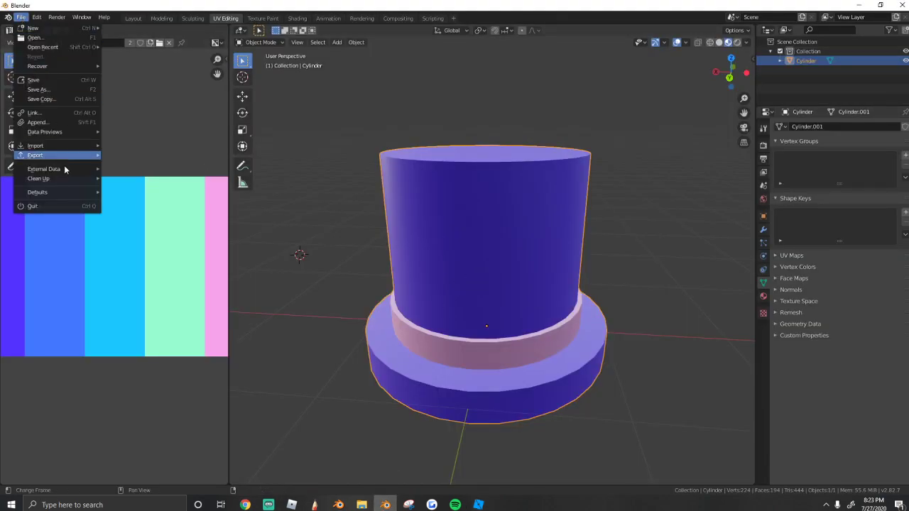
pyautogui.moveTo(41, 155)
pyautogui.click(146, 230)
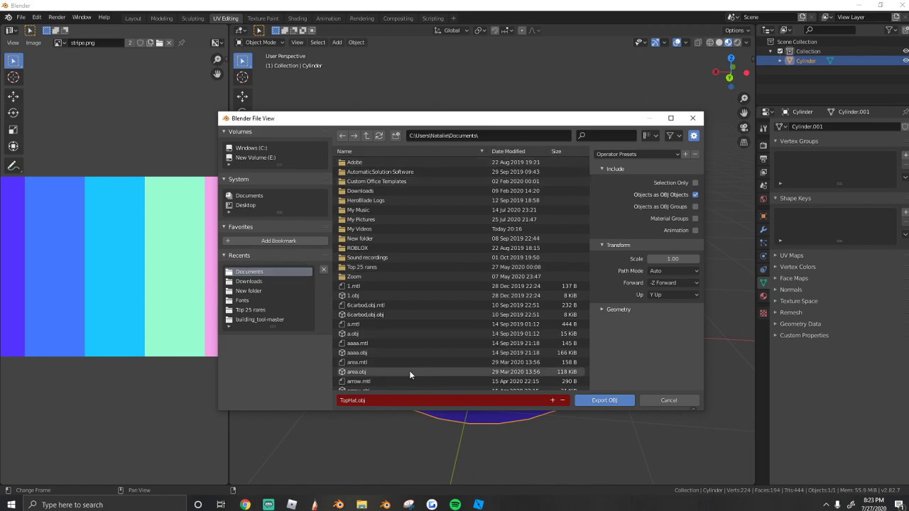
pyautogui.click(595, 401)
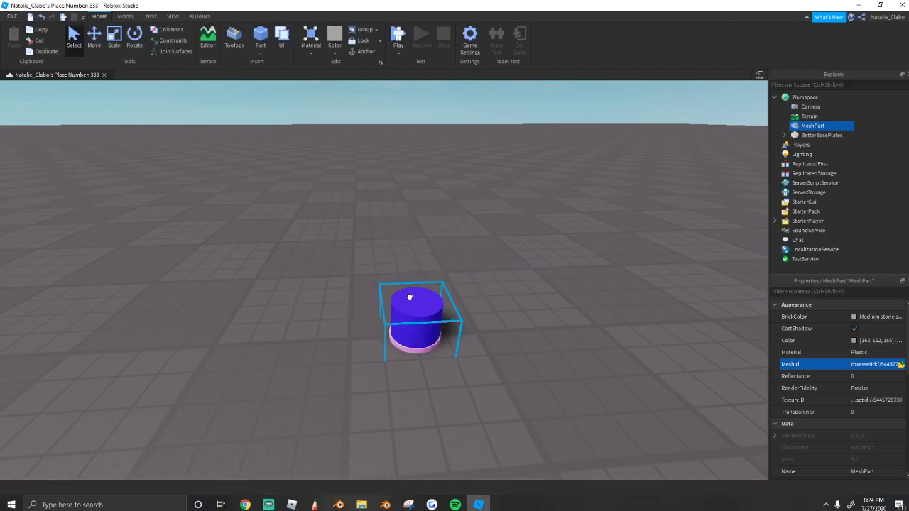
# Examine the shape and stripe colors of the imported top hat in Roblox Studio up close from several angles.
pyautogui.scroll(4, 425, 356)
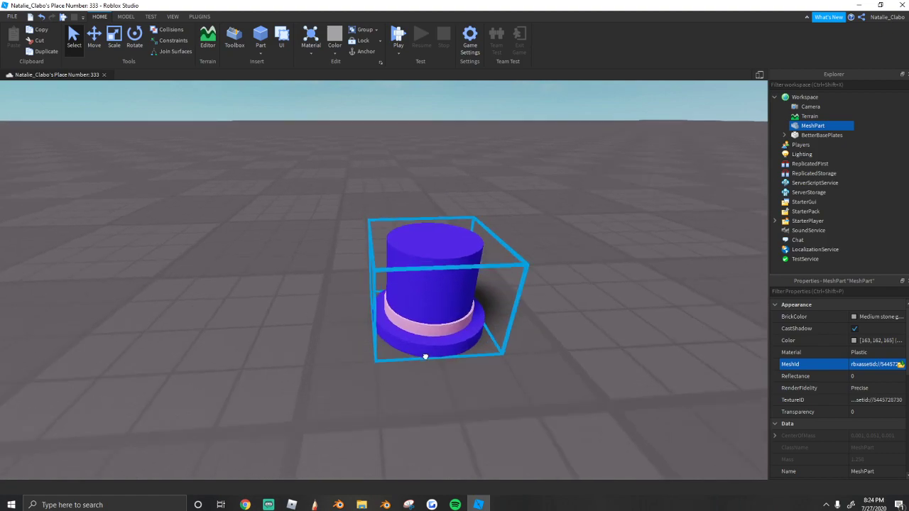
pyautogui.scroll(2, 425, 357)
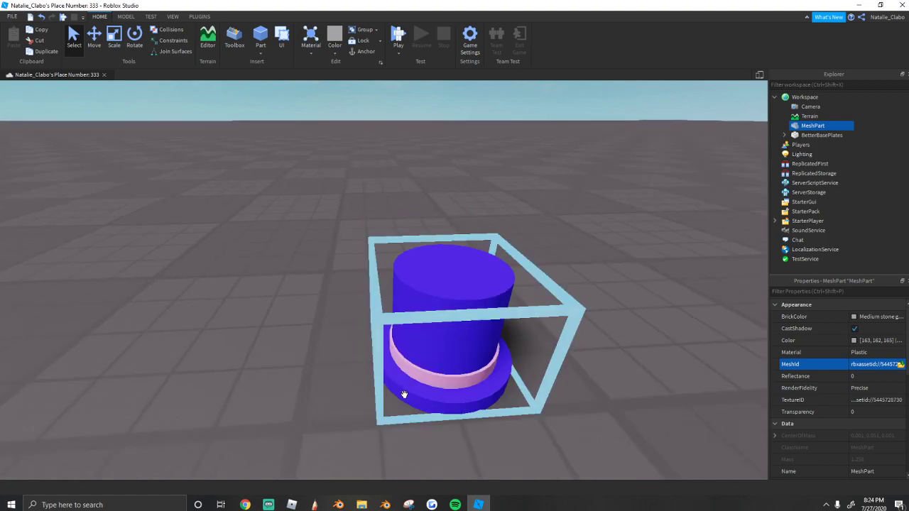
pyautogui.scroll(-2, 404, 394)
pyautogui.scroll(2, 117, 235)
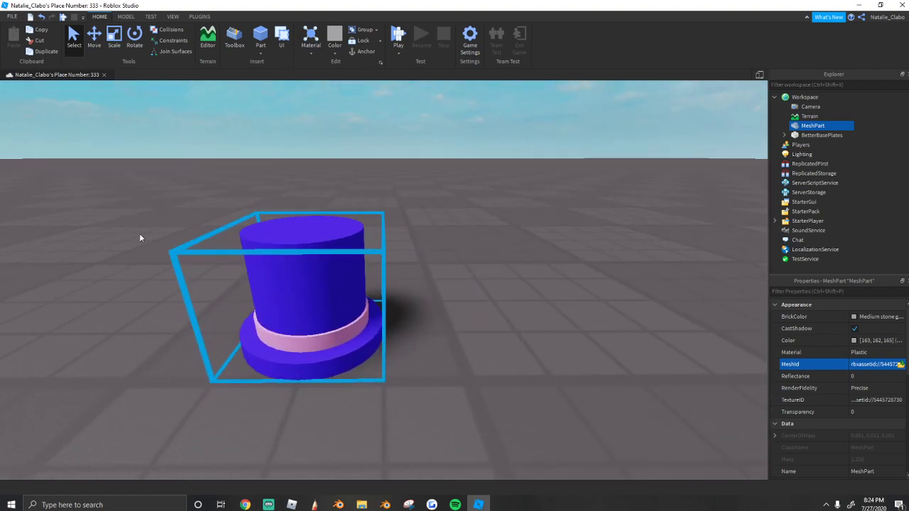
pyautogui.click(154, 254)
pyautogui.moveTo(154, 253); pyautogui.dragTo(154, 253, button='right')
pyautogui.press('q')
pyautogui.press('w')
pyautogui.press('e')
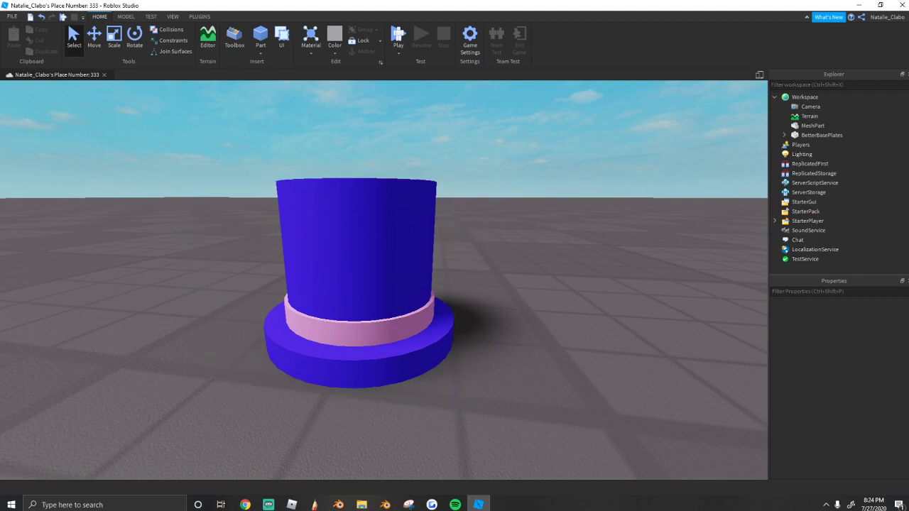
# Switch to the Roblox Develop page in the browser and upload stripe.png as a decal named stripe.
pyautogui.hotkey('alt', 'Tab')
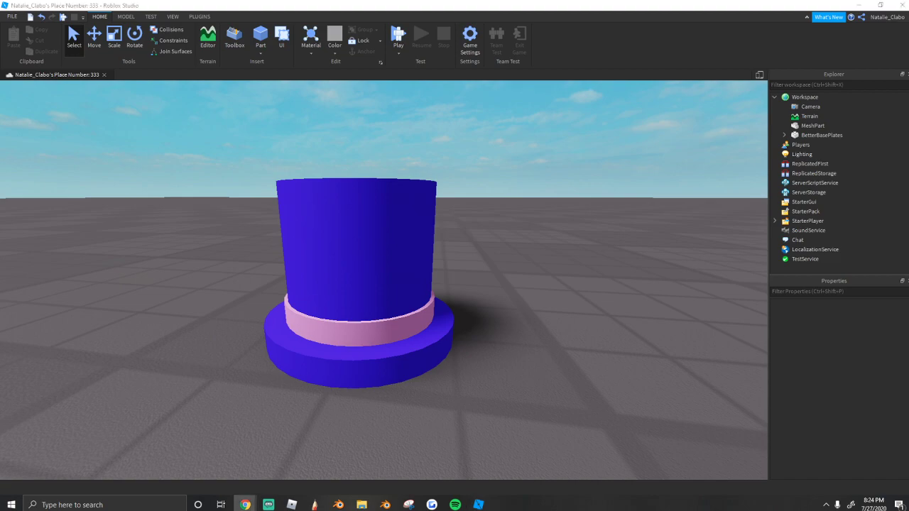
pyautogui.hotkey('alt', 'Tab')
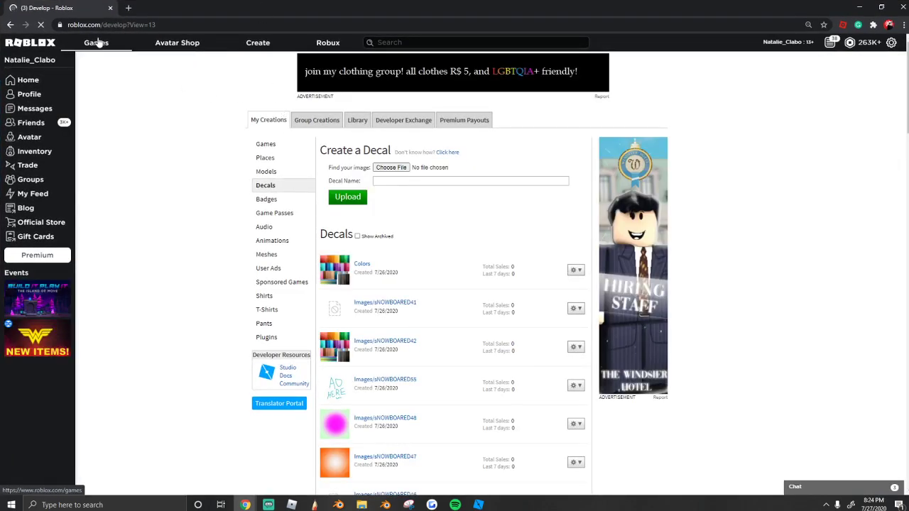
pyautogui.click(396, 168)
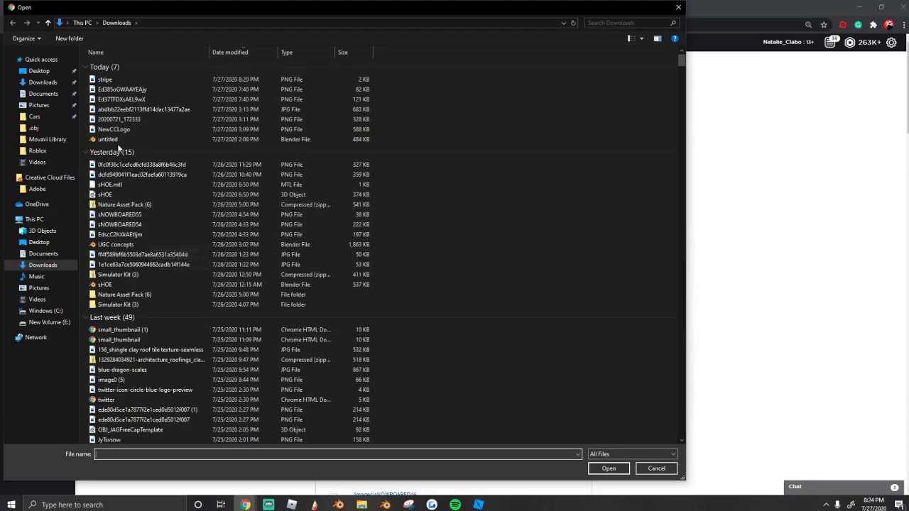
pyautogui.click(113, 80)
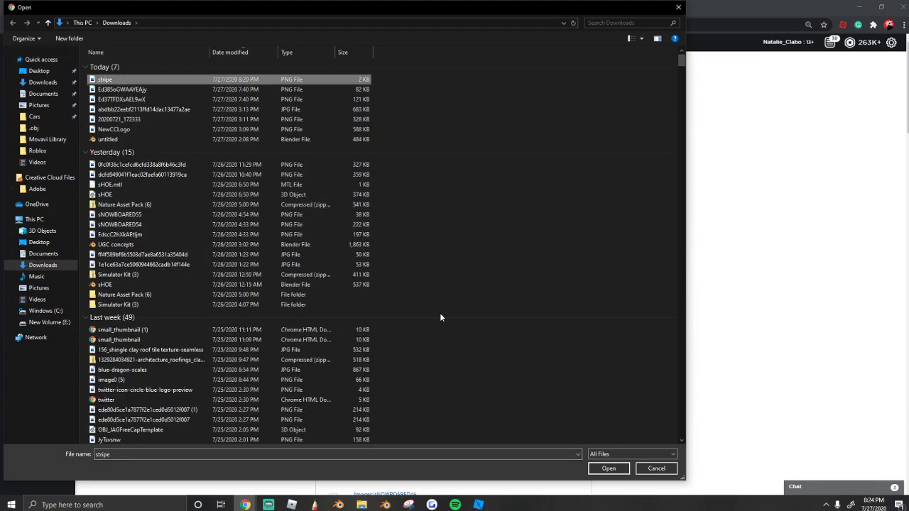
pyautogui.click(608, 469)
pyautogui.click(343, 197)
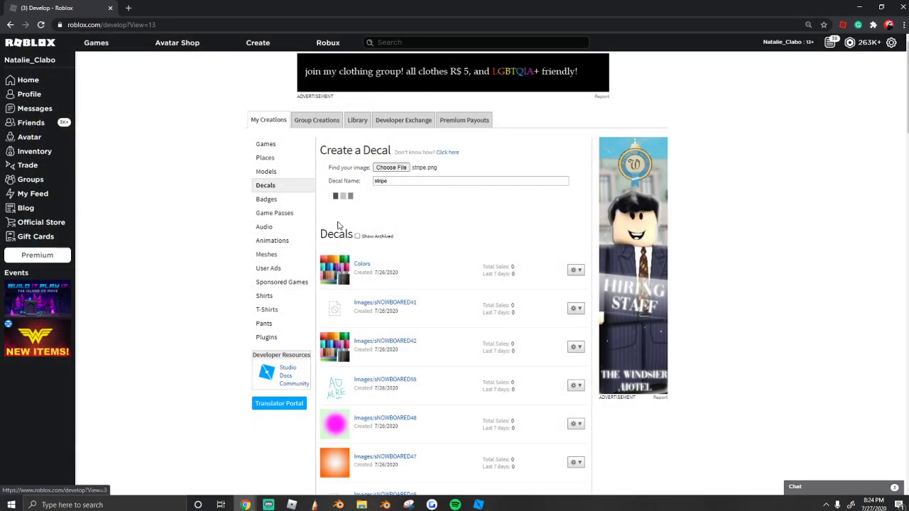
# Open the newly uploaded stripe decal's page and copy its full web address.
pyautogui.click(337, 272)
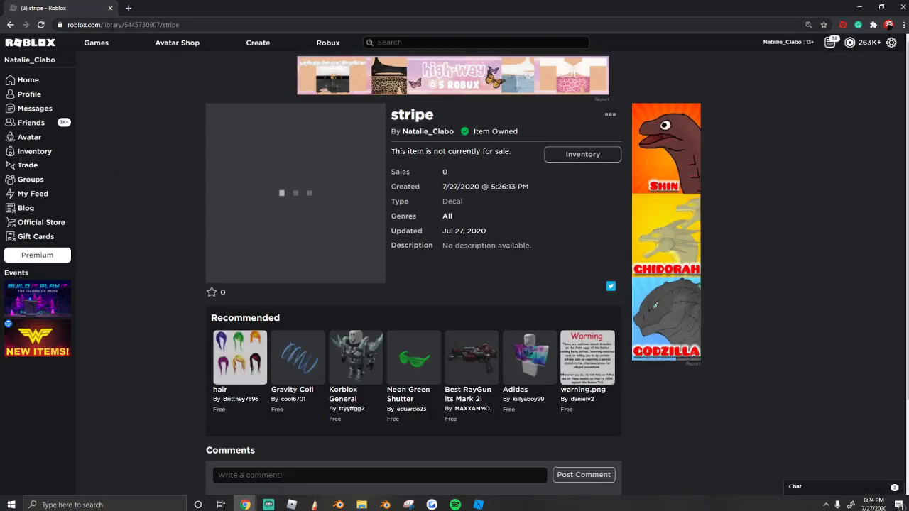
pyautogui.doubleClick(140, 24)
pyautogui.moveTo(140, 25); pyautogui.dragTo(185, 25)
pyautogui.tripleClick(180, 27)
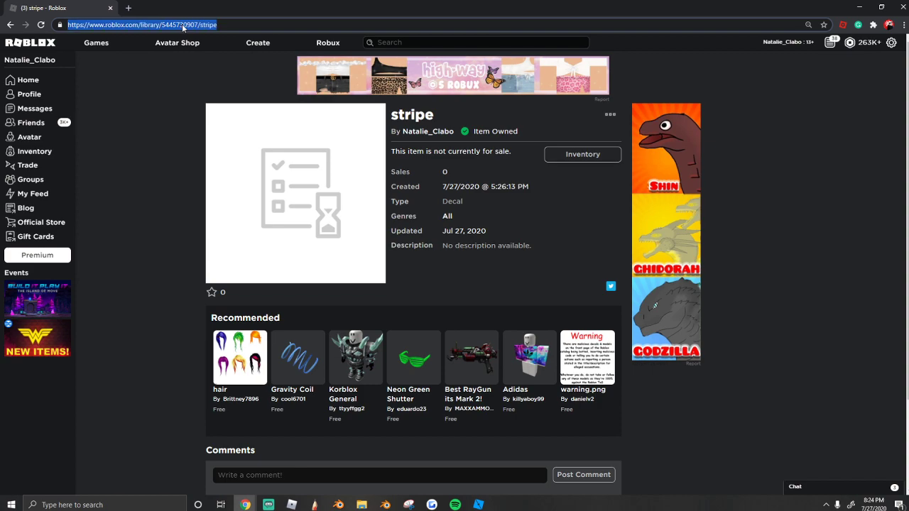
pyautogui.doubleClick(182, 25)
pyautogui.rightClick(182, 25)
pyautogui.click(198, 78)
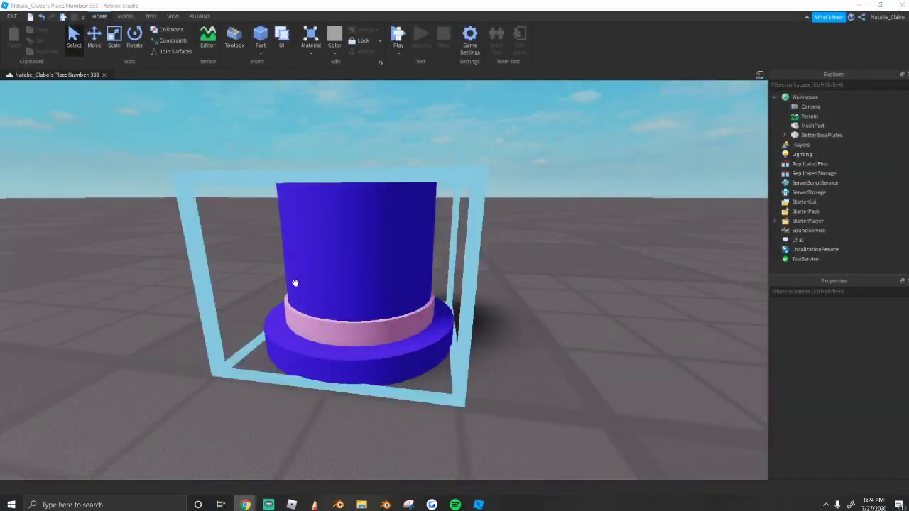
# Select the hat in Roblox Studio and set its TextureID to the copied stripe decal address.
pyautogui.click(296, 282)
pyautogui.click(875, 400)
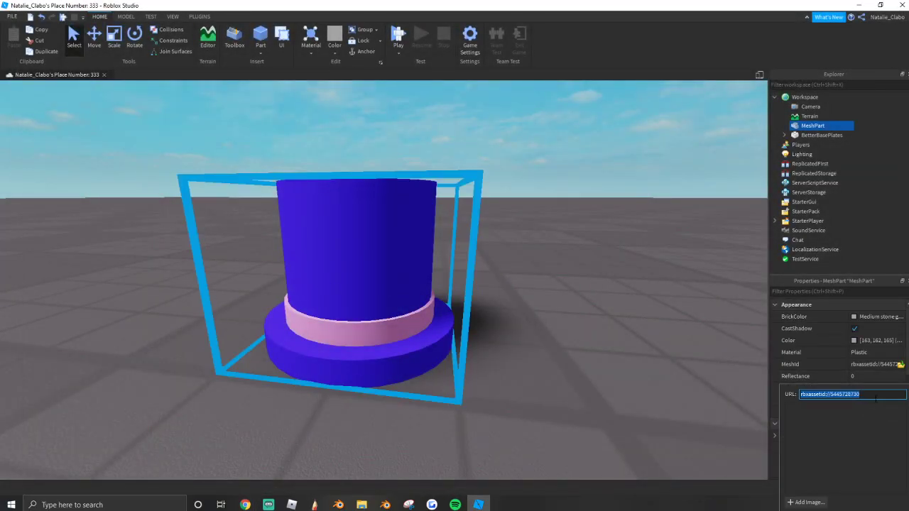
pyautogui.hotkey('ctrl', 'v')
pyautogui.press('Return')
pyautogui.click(584, 335)
pyautogui.scroll(-3, 583, 335)
pyautogui.moveTo(241, 217); pyautogui.dragTo(529, 359)
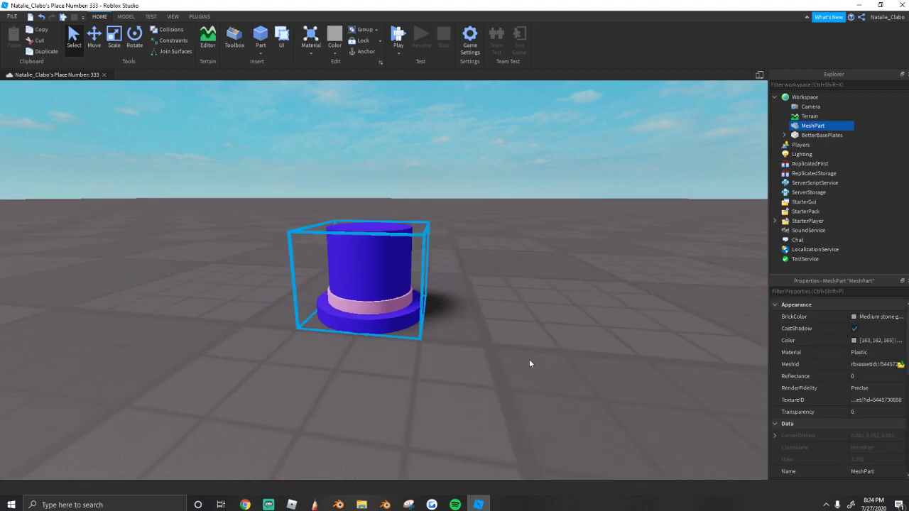
# Move the textured top hat a short distance sideways across the baseplate and deselect it.
pyautogui.click(523, 347)
pyautogui.scroll(3, 523, 348)
pyautogui.scroll(-3, 523, 348)
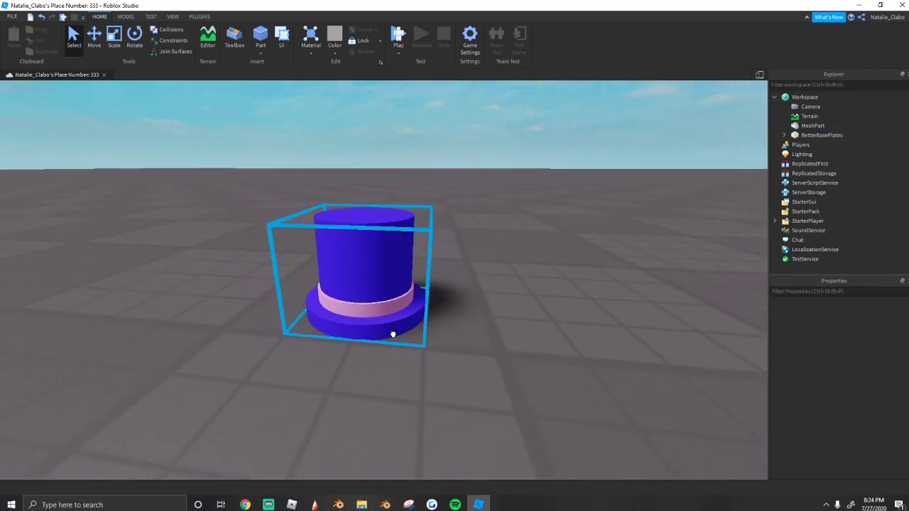
pyautogui.moveTo(393, 334); pyautogui.dragTo(467, 336)
pyautogui.click(576, 386)
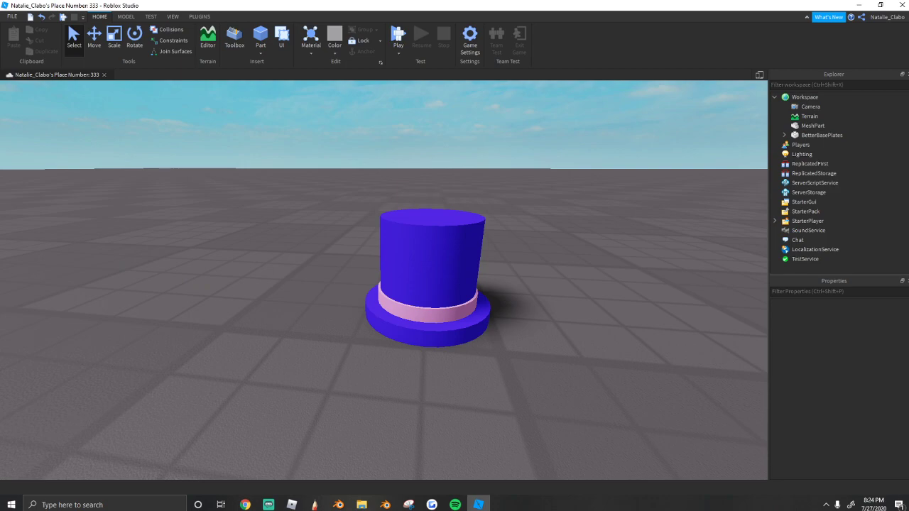
pyautogui.hotkey('alt', 'Tab')
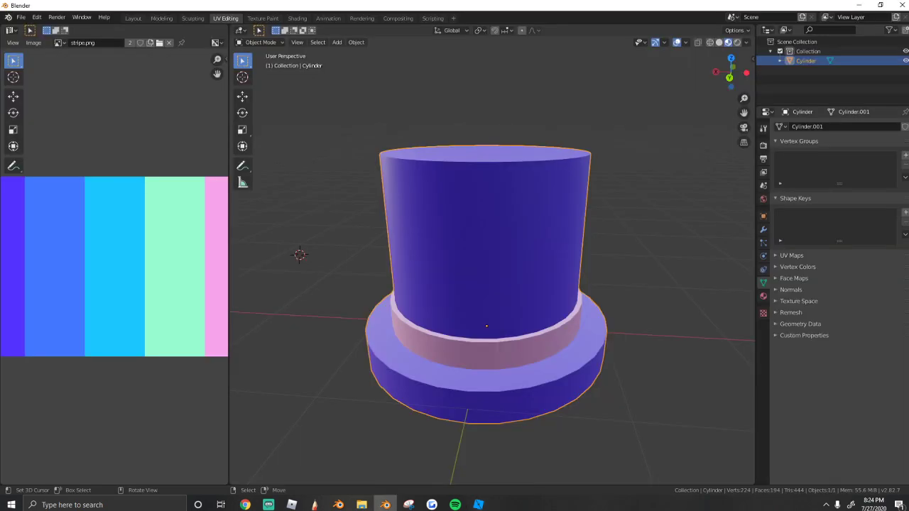
pyautogui.hotkey('alt', 'Tab')
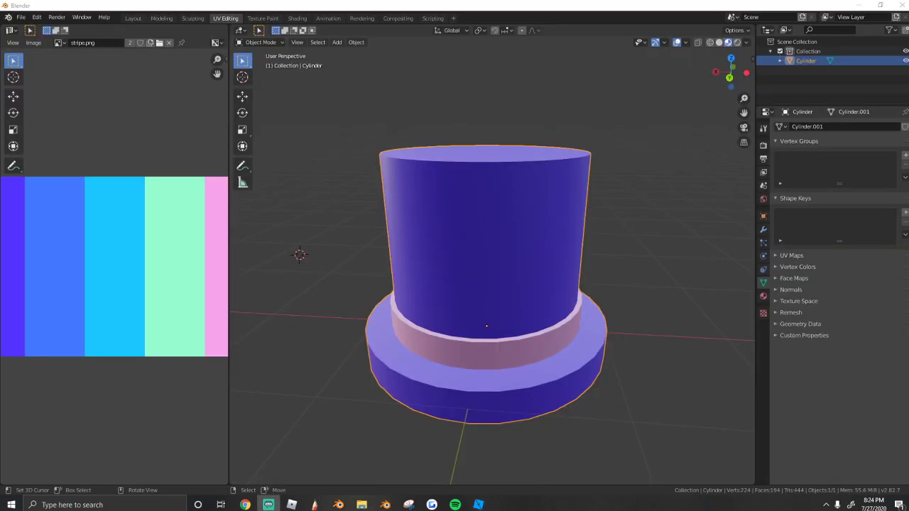